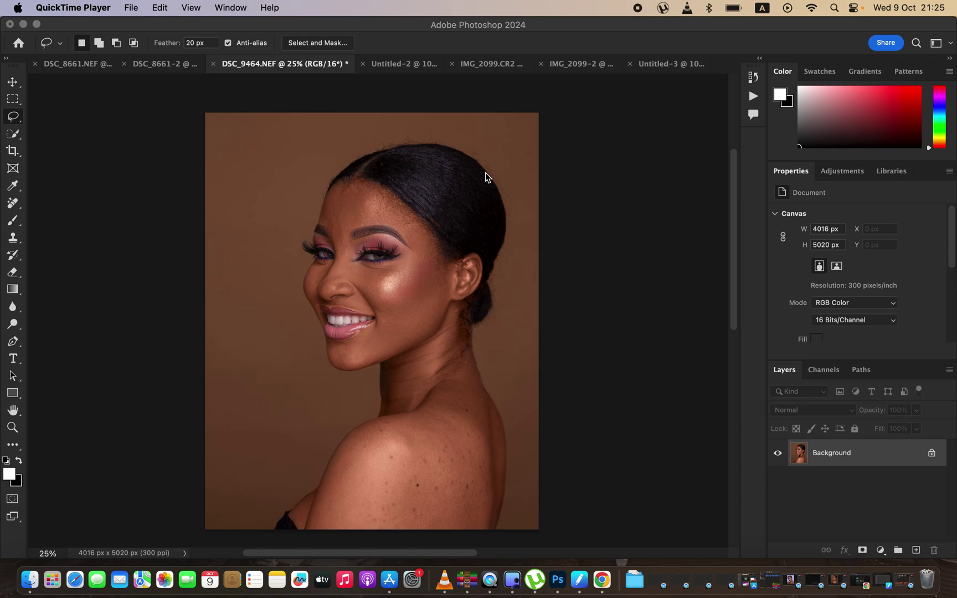
Duplicate the Background layer of the portrait twice to get two stacked copies above it.
{"action": "left_click", "coordinate": [403, 145]}
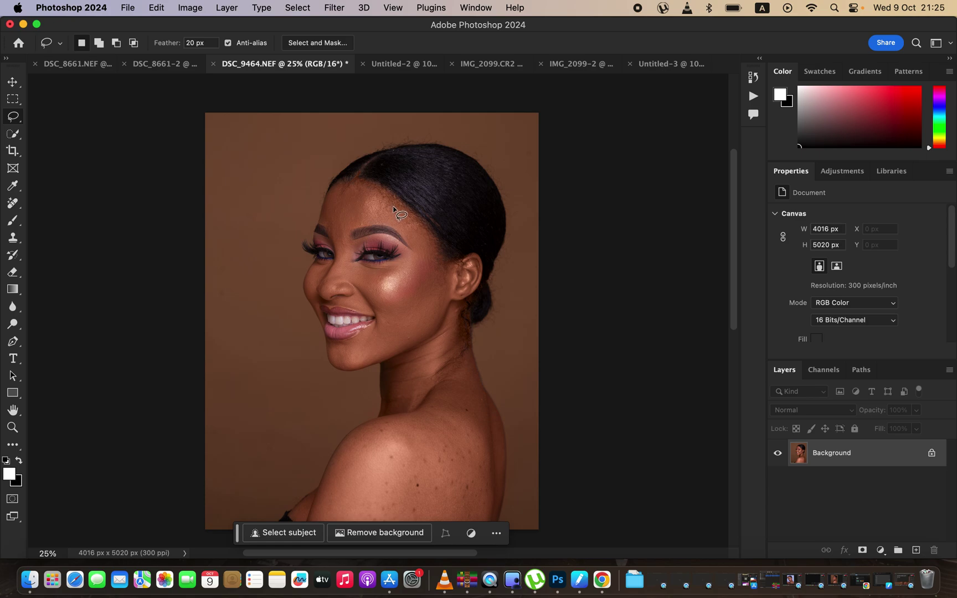
{"action": "left_click", "coordinate": [869, 462]}
{"action": "key", "text": "super+j"}
{"action": "key", "text": "super+j"}
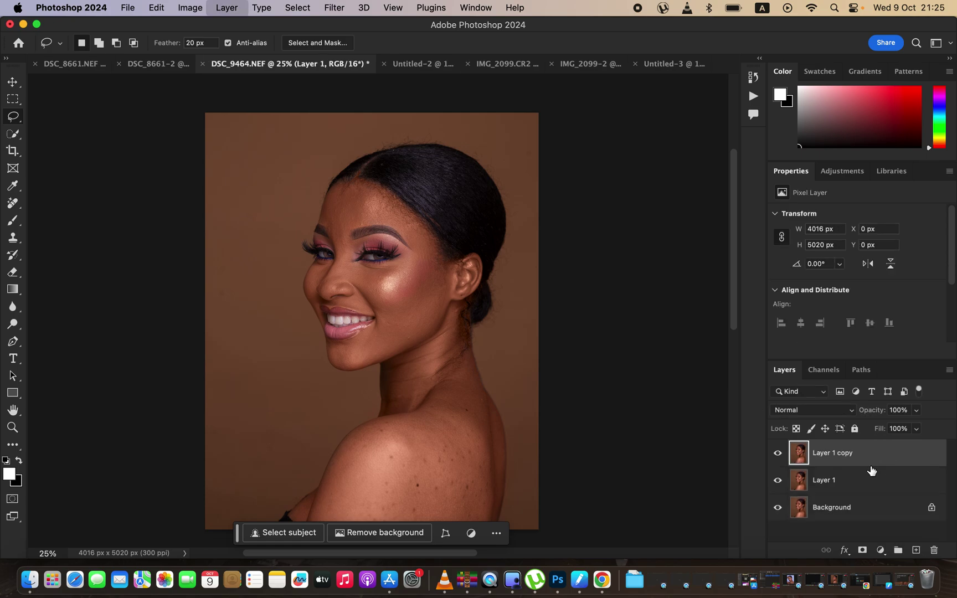
Rename the lower copy "low frq" and the upper copy "high fre".
{"action": "double_click", "coordinate": [822, 482]}
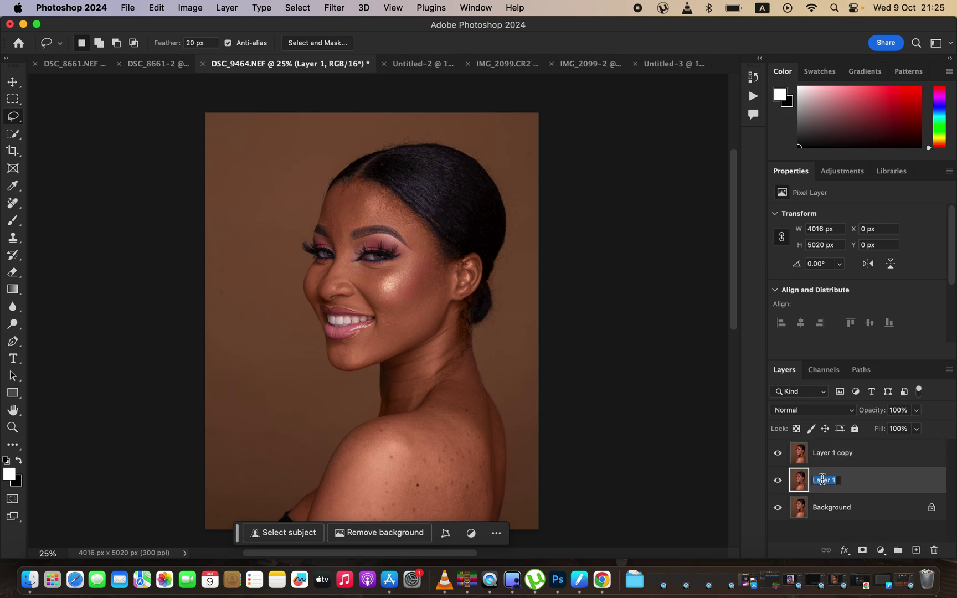
{"action": "type", "text": "low "}
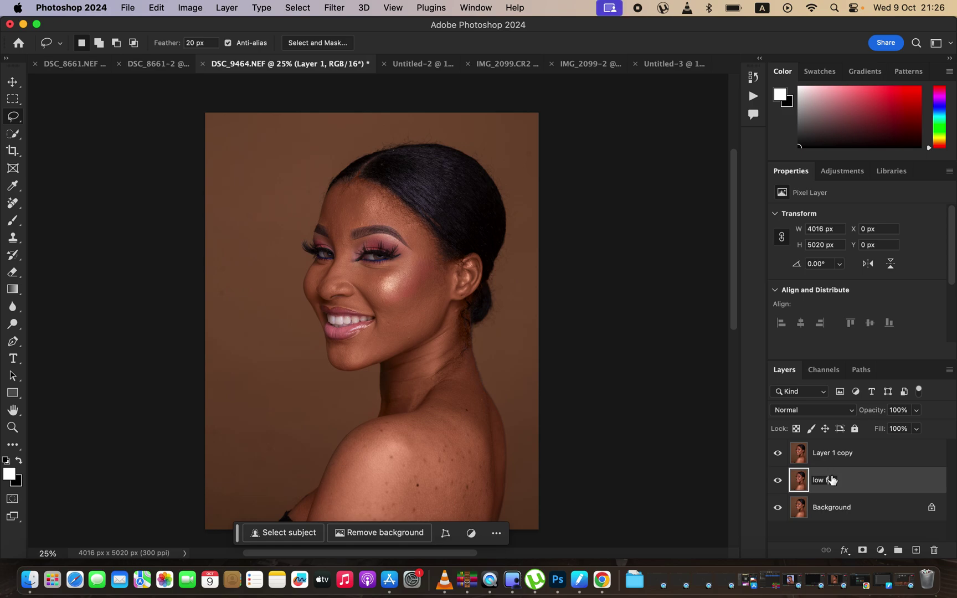
{"action": "type", "text": "frq"}
{"action": "key", "text": "Return"}
{"action": "double_click", "coordinate": [834, 453]}
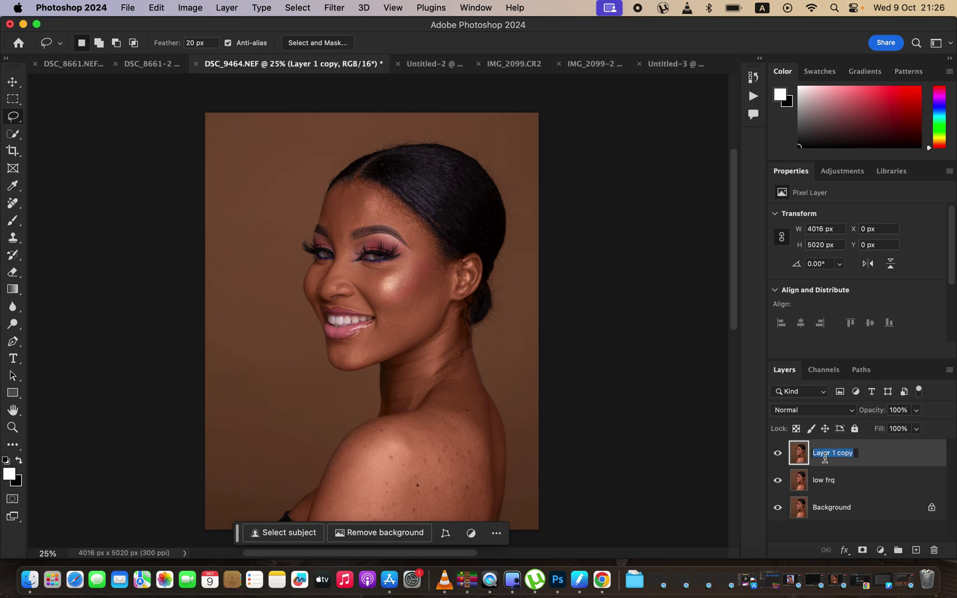
{"action": "type", "text": "high fre"}
{"action": "key", "text": "Return"}
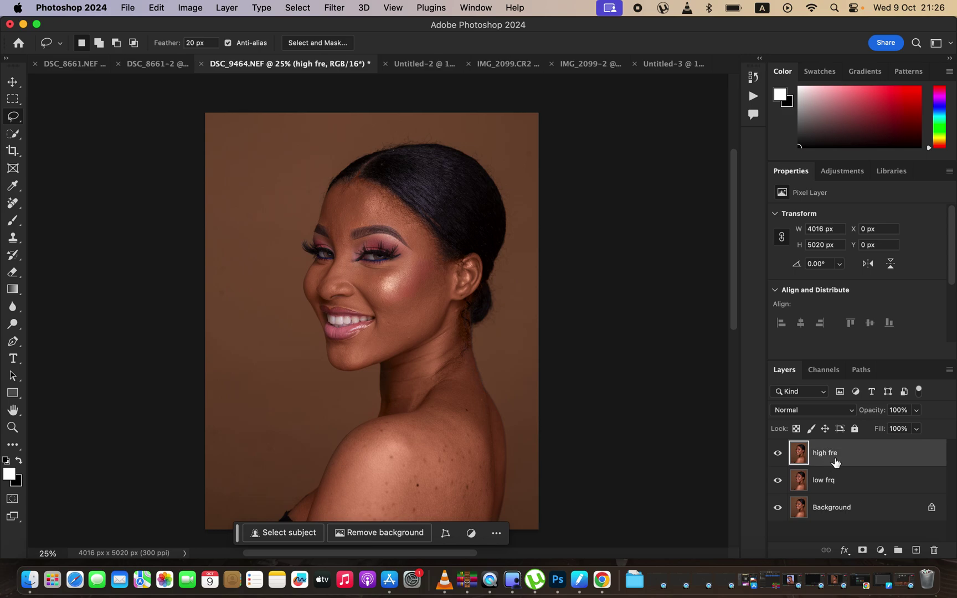
Hide the high fre layer and apply a Gaussian Blur with an 8.0-pixel radius to the low frq layer.
{"action": "left_click", "coordinate": [776, 453]}
{"action": "left_click", "coordinate": [858, 482]}
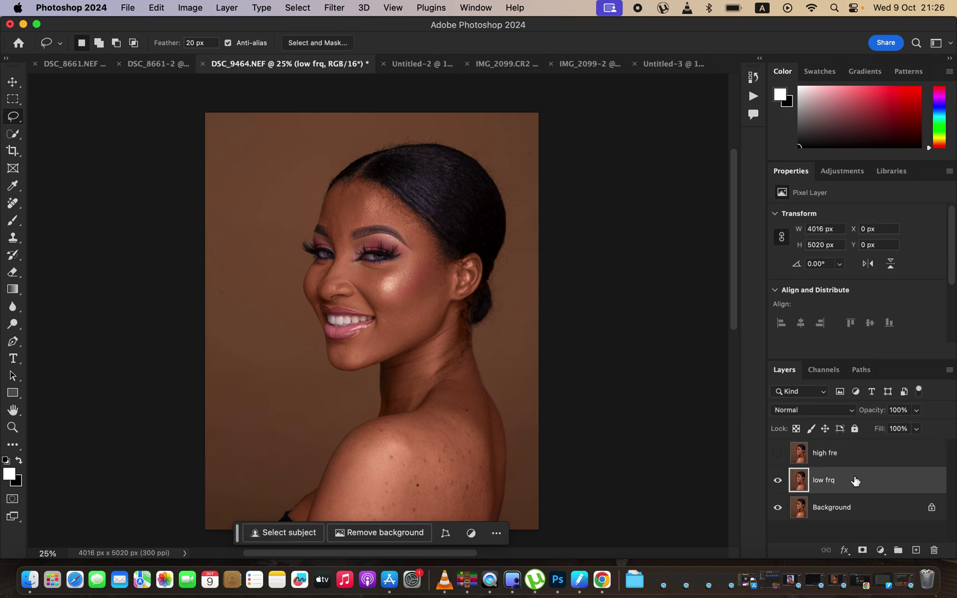
{"action": "left_click", "coordinate": [334, 7]}
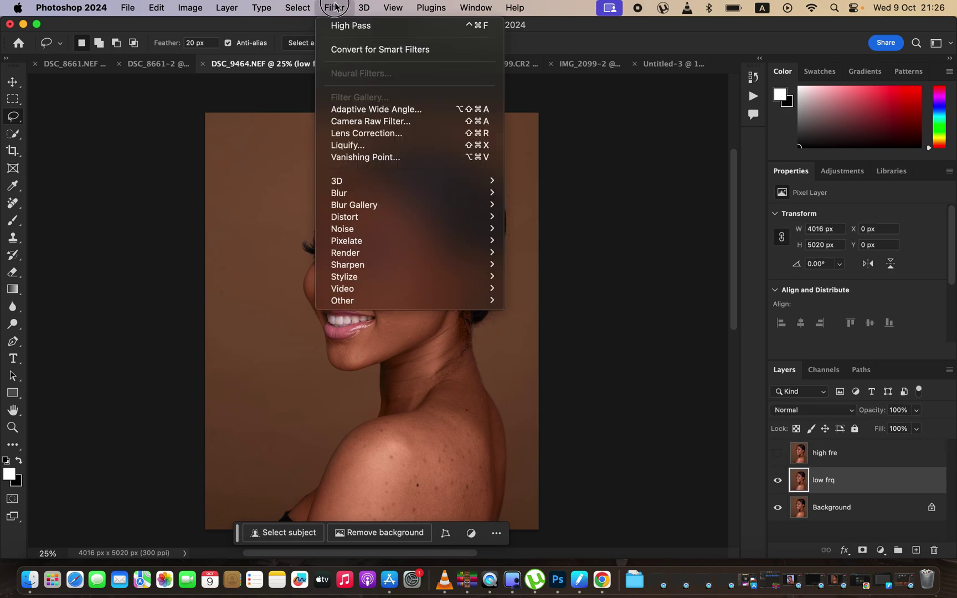
{"action": "mouse_move", "coordinate": [357, 194]}
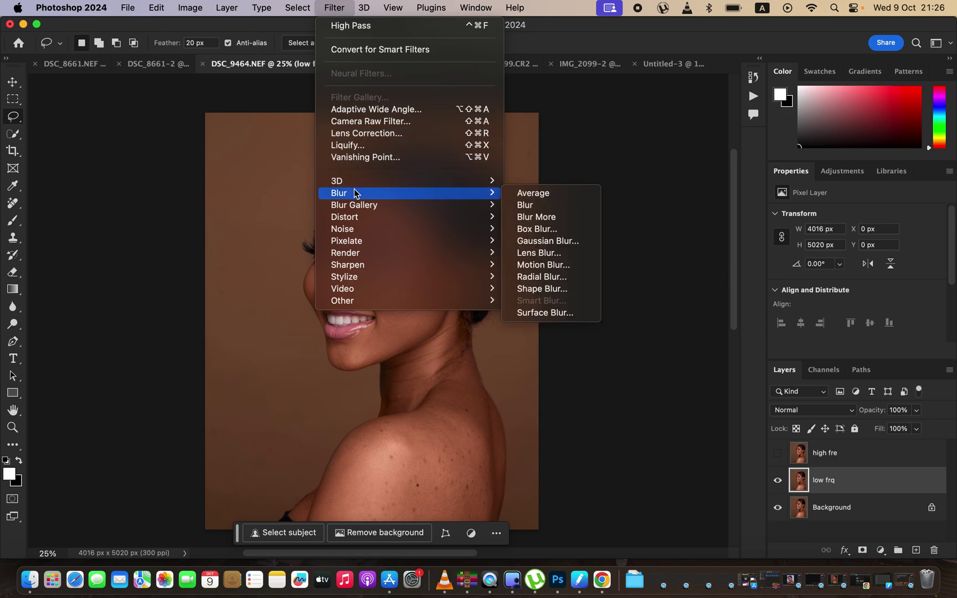
{"action": "left_click", "coordinate": [570, 242]}
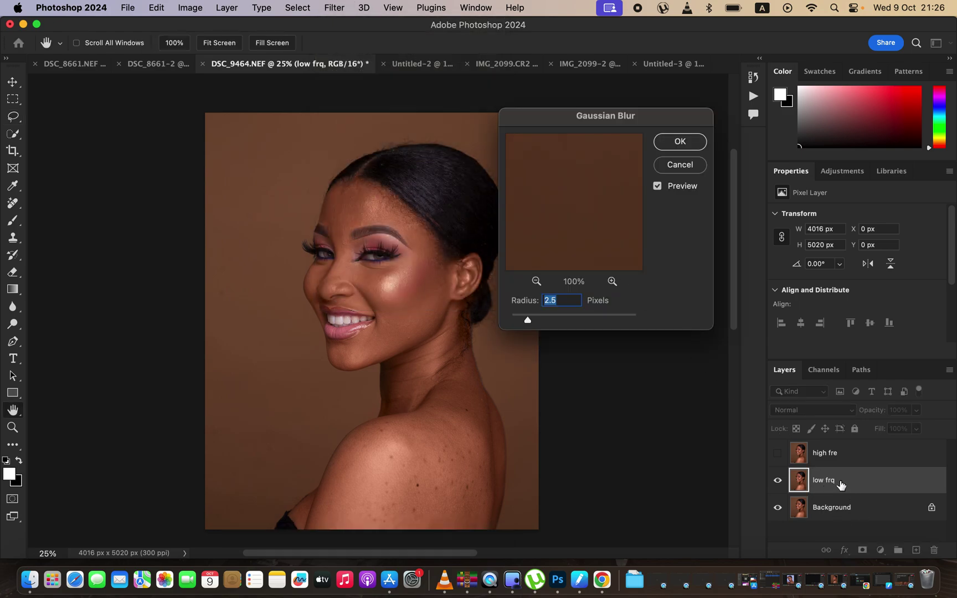
{"action": "left_click_drag", "start_coordinate": [527, 320], "coordinate": [510, 320]}
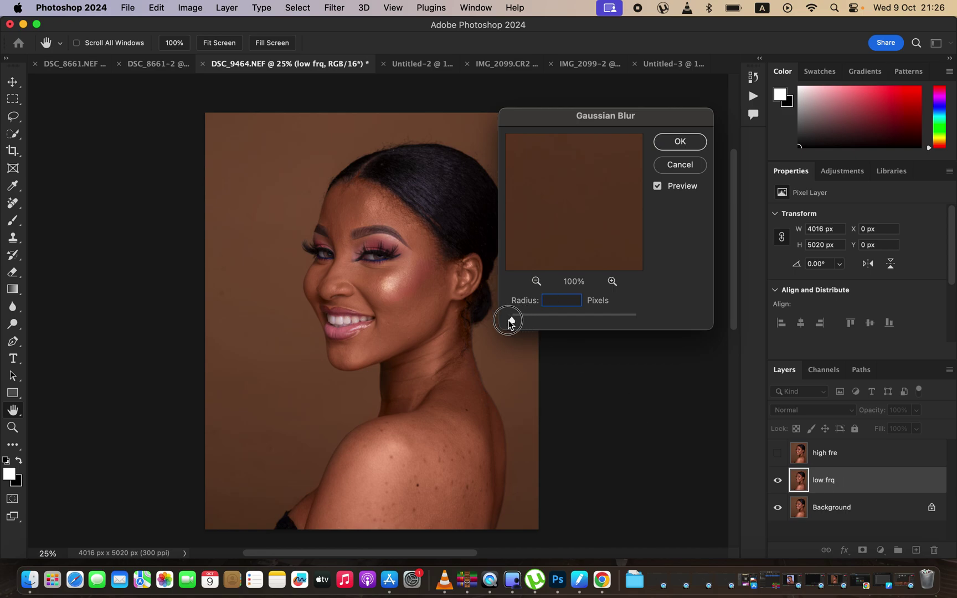
{"action": "left_click", "coordinate": [390, 286]}
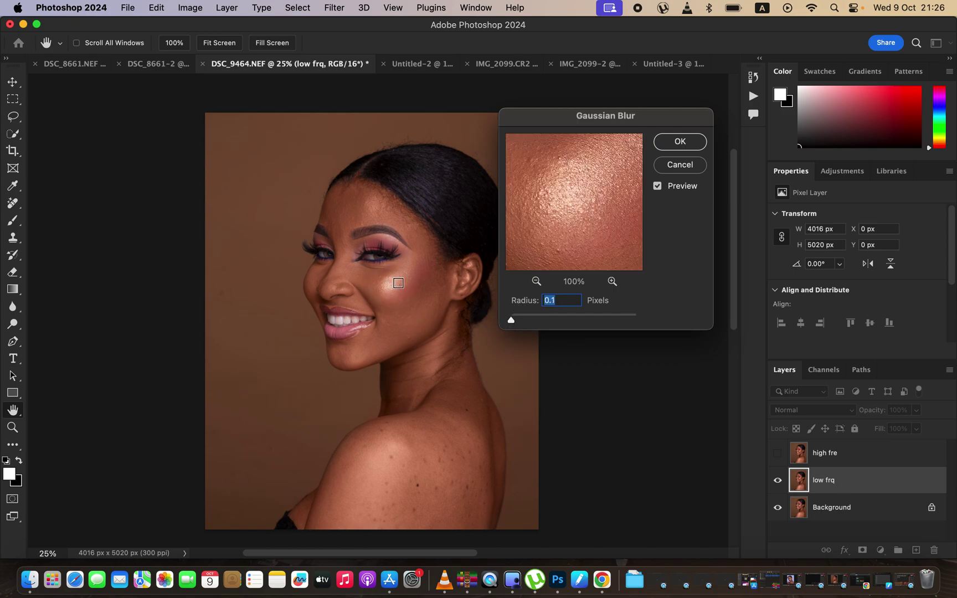
{"action": "left_click", "coordinate": [353, 200]}
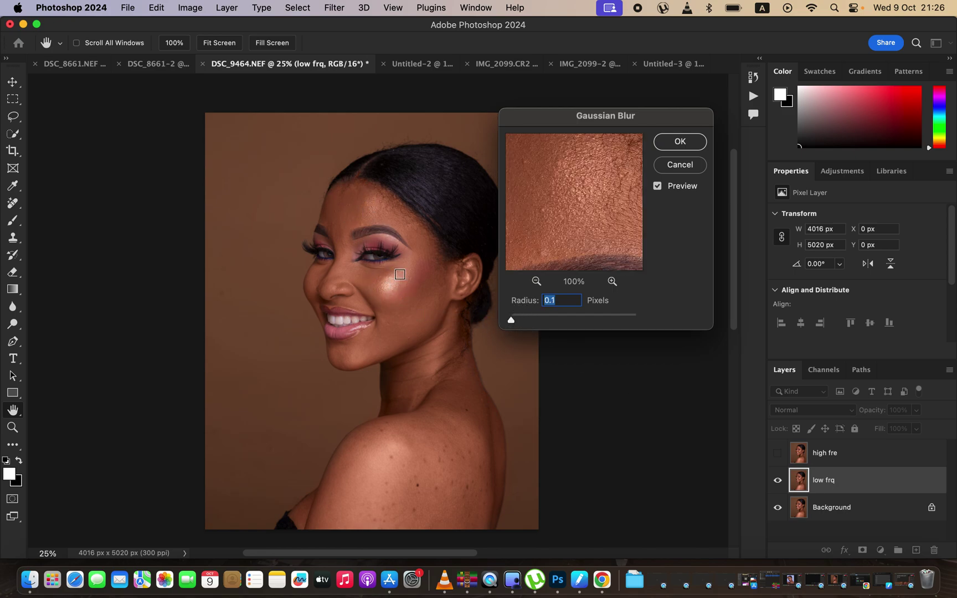
{"action": "left_click", "coordinate": [393, 283]}
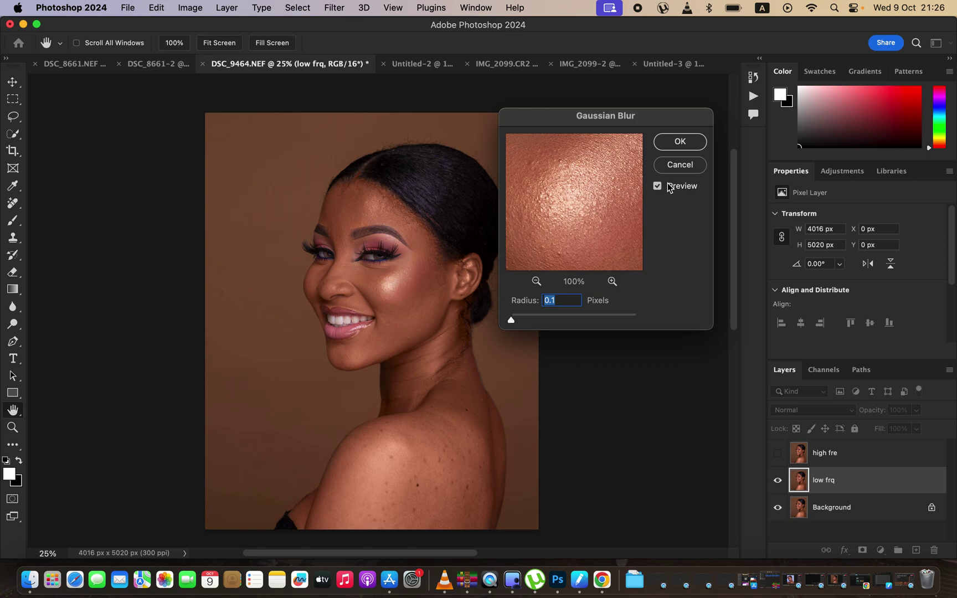
{"action": "left_click_drag", "start_coordinate": [513, 319], "coordinate": [556, 321]}
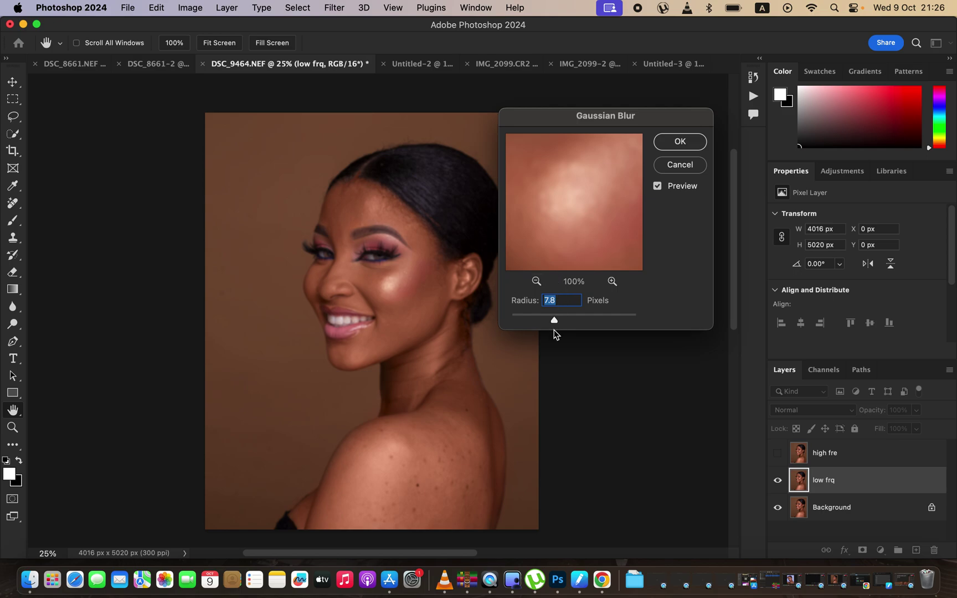
{"action": "left_click_drag", "start_coordinate": [554, 321], "coordinate": [554, 323]}
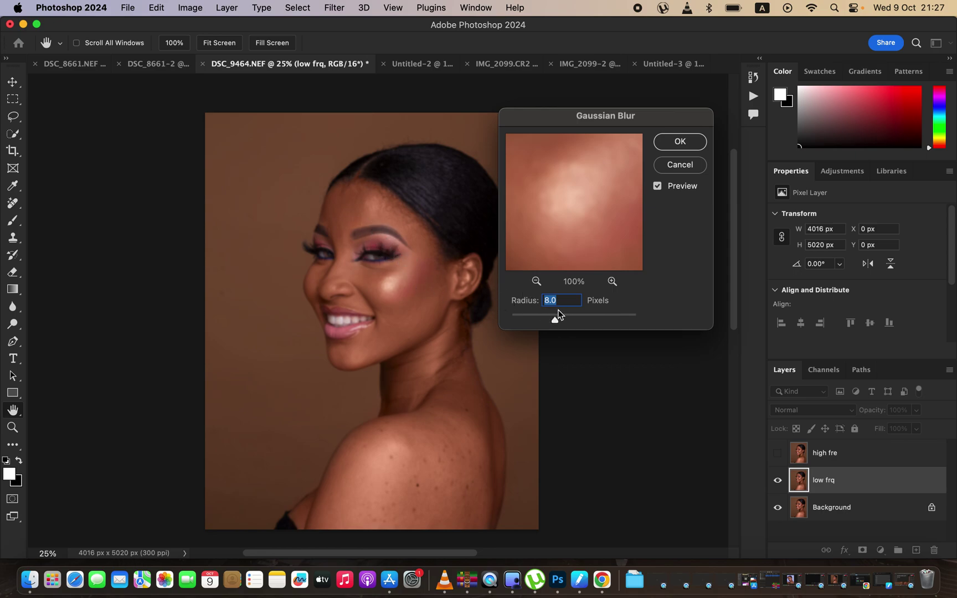
{"action": "left_click", "coordinate": [679, 145]}
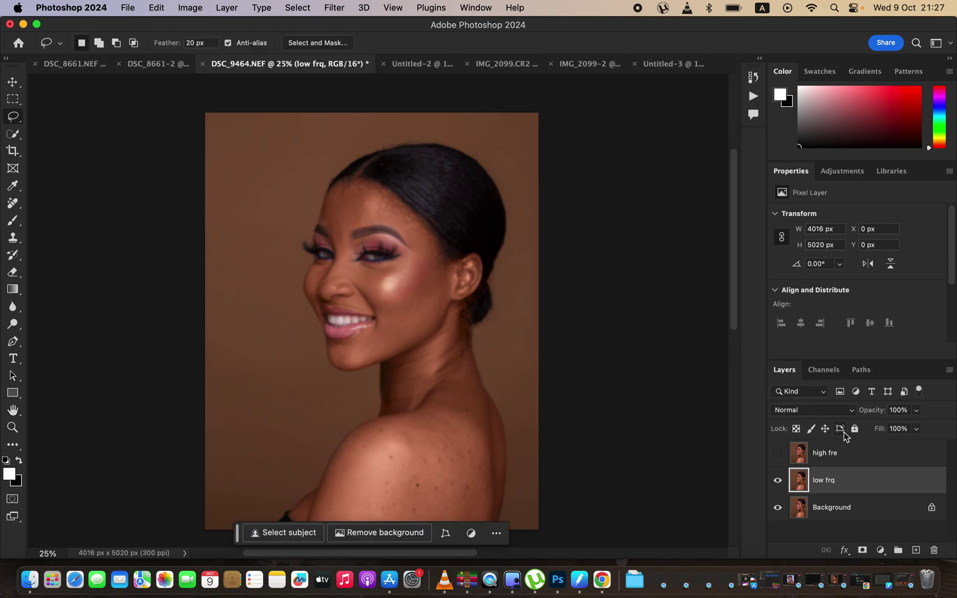
Show the high fre layer and configure Apply Image on it with low frq as source layer, Add blending and Invert enabled.
{"action": "left_click", "coordinate": [848, 455]}
{"action": "left_click", "coordinate": [778, 452]}
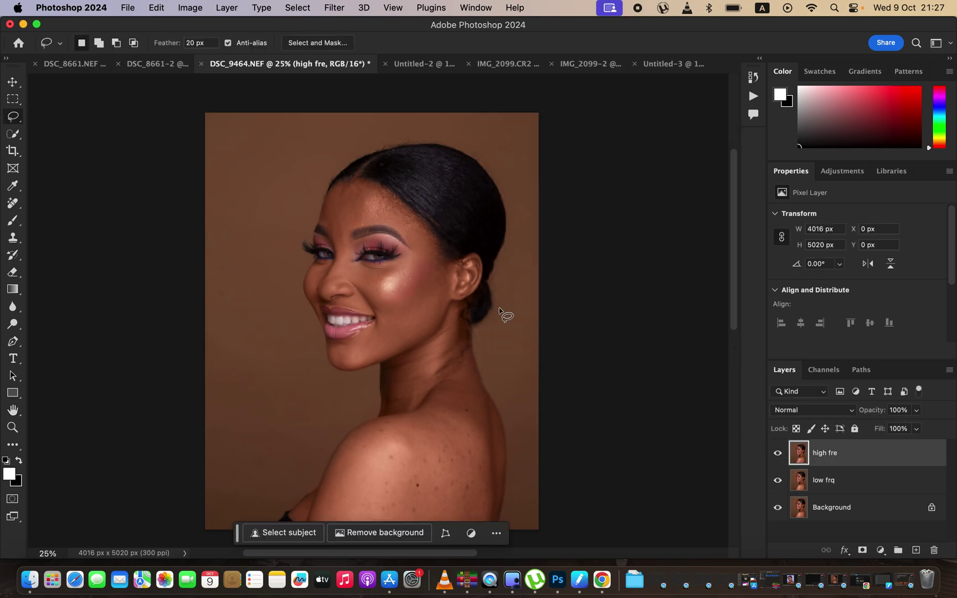
{"action": "left_click", "coordinate": [189, 9]}
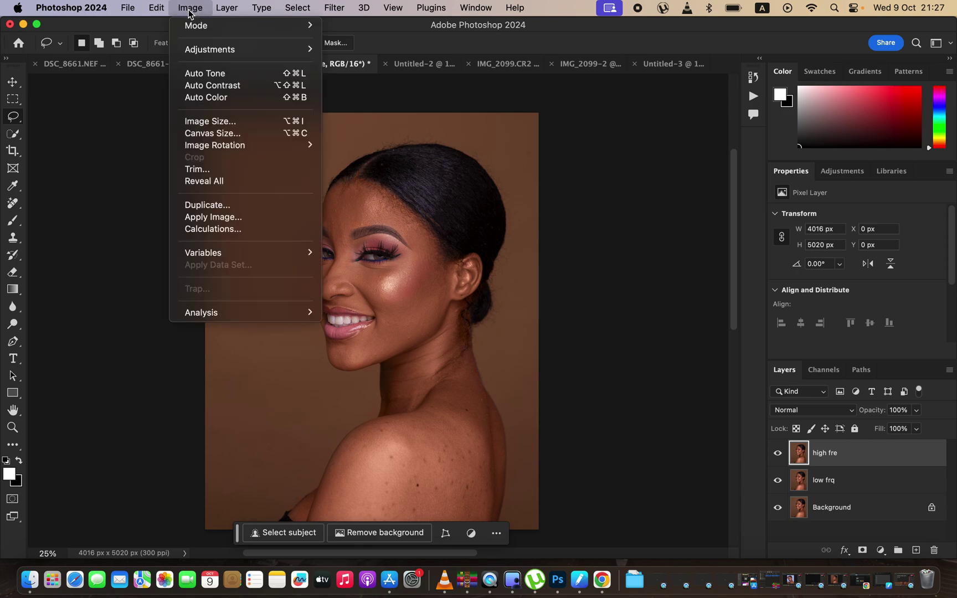
{"action": "left_click", "coordinate": [242, 219]}
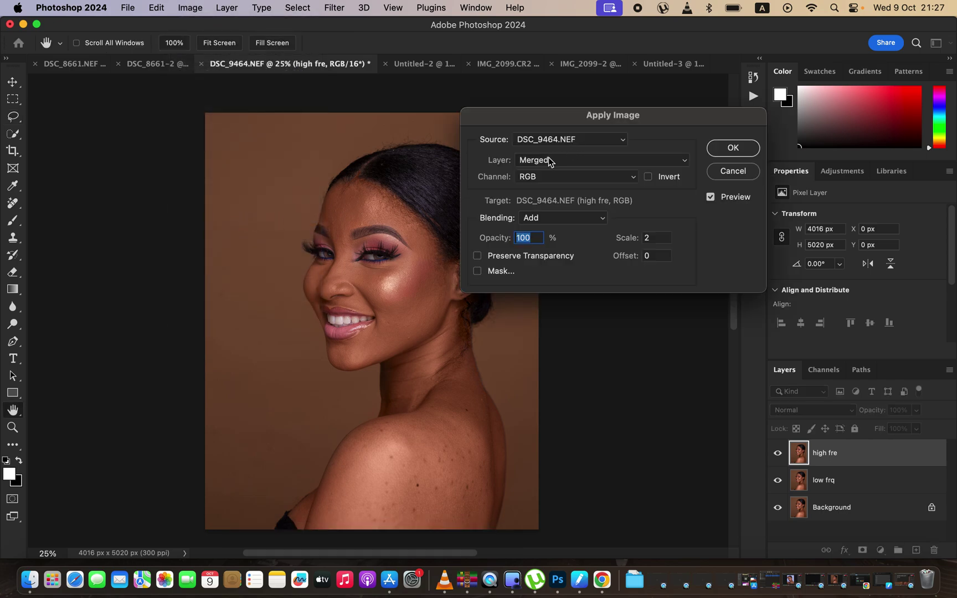
{"action": "left_click", "coordinate": [547, 161]}
{"action": "left_click", "coordinate": [545, 160]}
{"action": "left_click", "coordinate": [543, 161]}
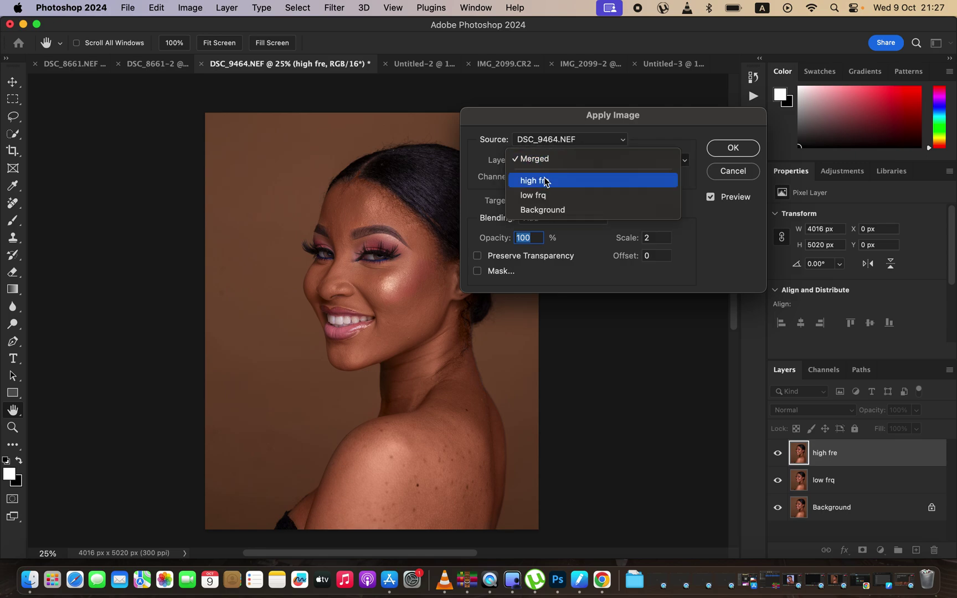
{"action": "left_click", "coordinate": [545, 196]}
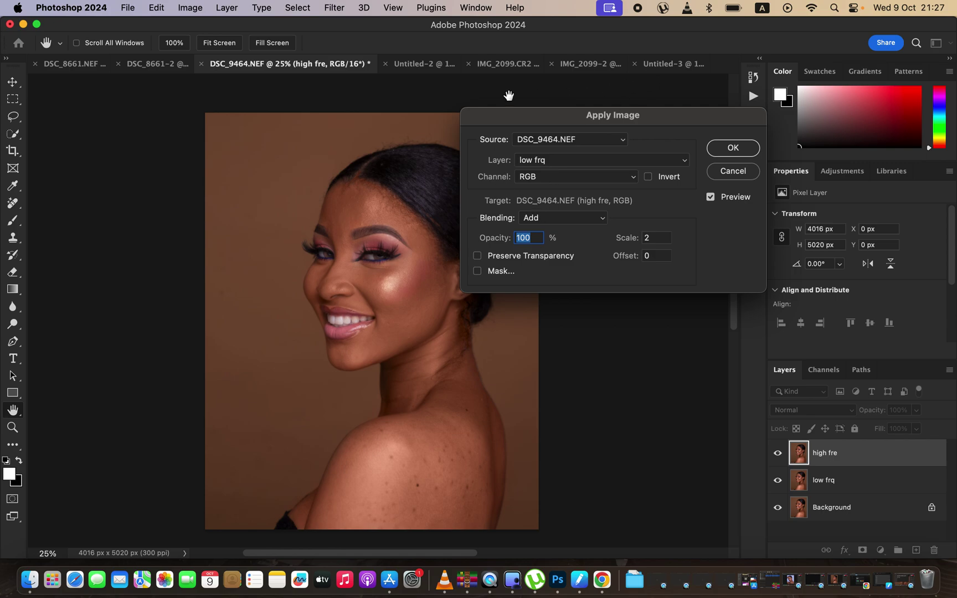
{"action": "left_click", "coordinate": [553, 218]}
{"action": "left_click", "coordinate": [555, 219]}
{"action": "left_click", "coordinate": [649, 181]}
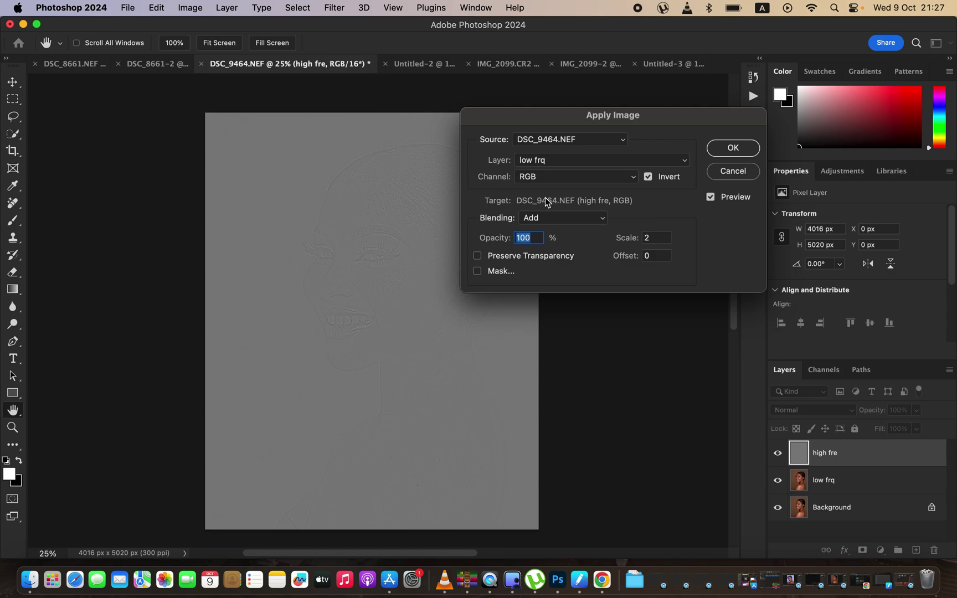
Try Subtract blending in Apply Image with Invert disabled, scale 2 and offset 128.
{"action": "left_click", "coordinate": [560, 218]}
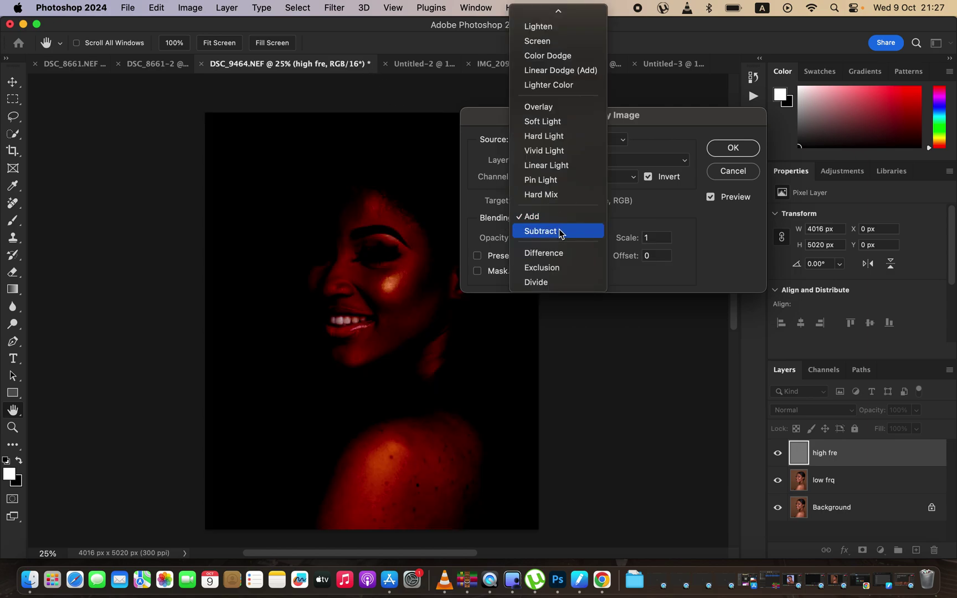
{"action": "left_click", "coordinate": [540, 231]}
{"action": "left_click", "coordinate": [649, 177]}
{"action": "left_click", "coordinate": [649, 238]}
{"action": "type", "text": "2"}
{"action": "left_click", "coordinate": [655, 255]}
{"action": "type", "text": "128"}
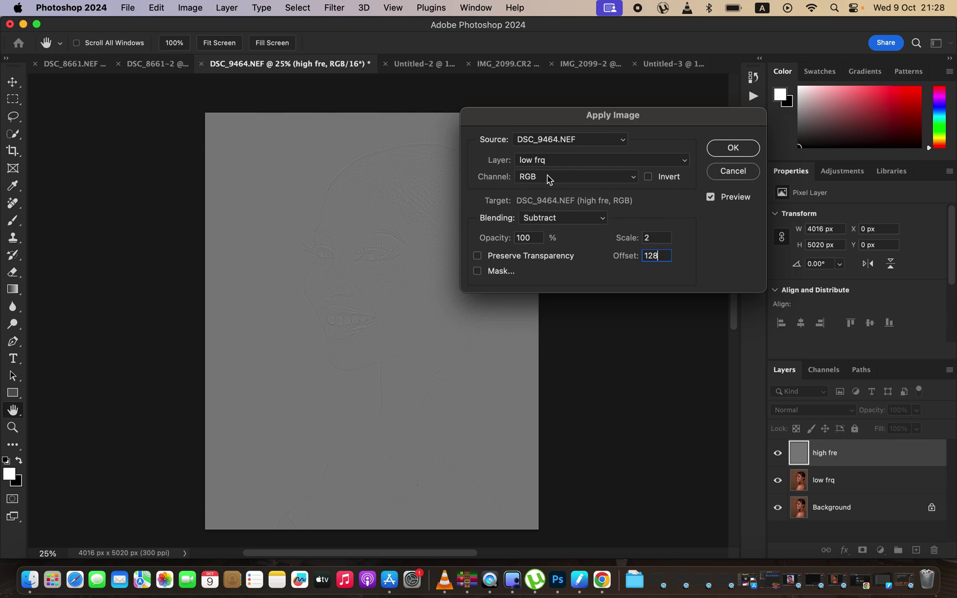
Apply the low frq image to high fre using Add blending, Invert enabled, scale 2 and offset 0.
{"action": "left_click", "coordinate": [551, 217]}
{"action": "left_click", "coordinate": [546, 203]}
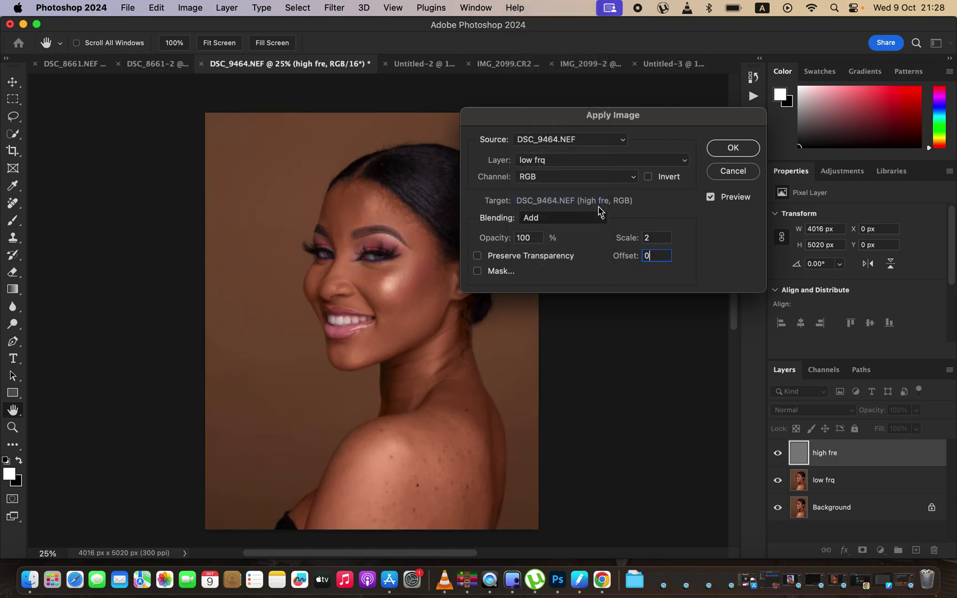
{"action": "left_click", "coordinate": [648, 177]}
{"action": "left_click", "coordinate": [732, 148]}
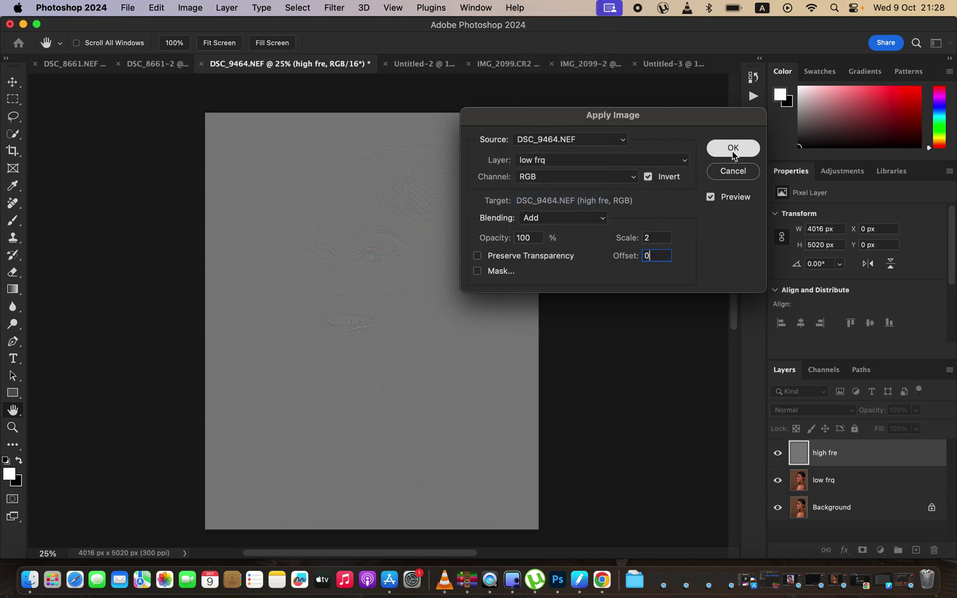
Set the high fre layer's blend mode to Linear Light and group it with the low frq layer.
{"action": "left_click", "coordinate": [826, 415]}
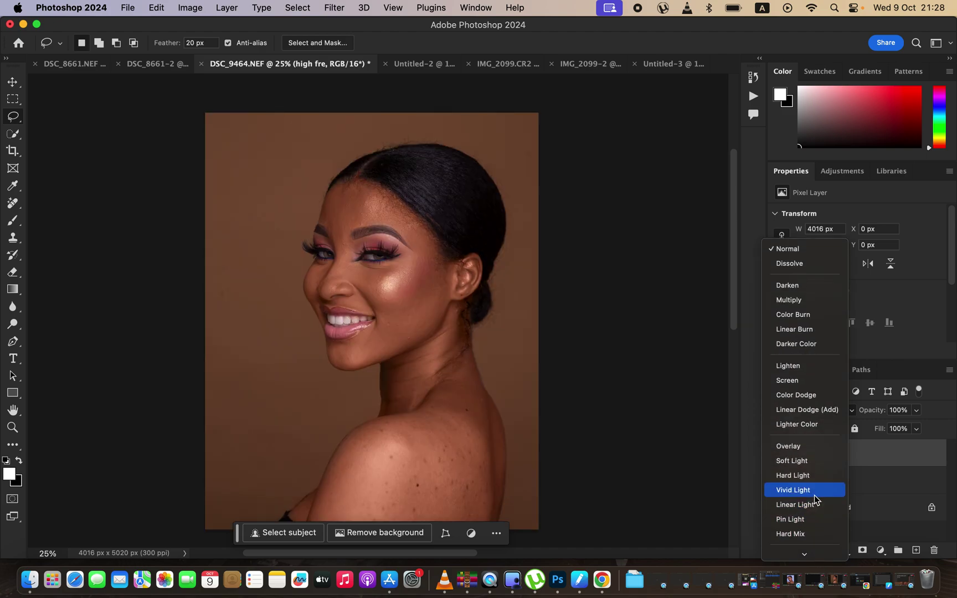
{"action": "left_click", "coordinate": [812, 504]}
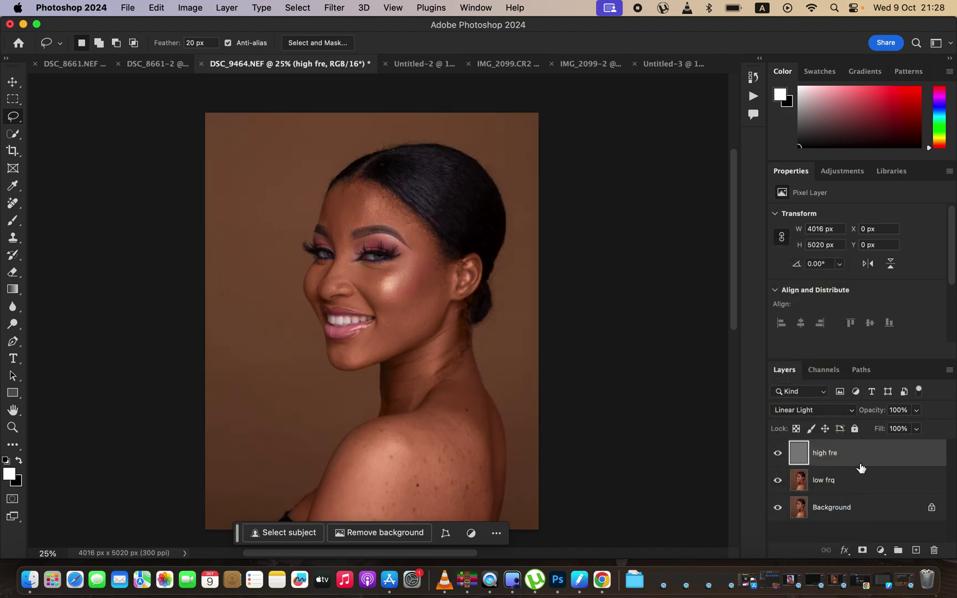
{"action": "left_click", "coordinate": [881, 477], "text": "shift"}
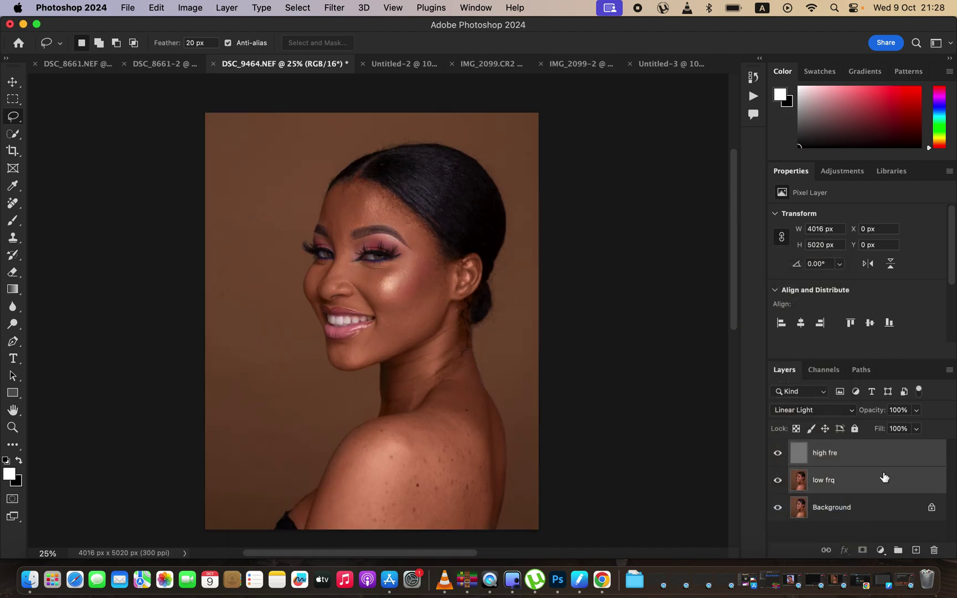
{"action": "left_click_drag", "start_coordinate": [885, 464], "coordinate": [898, 550]}
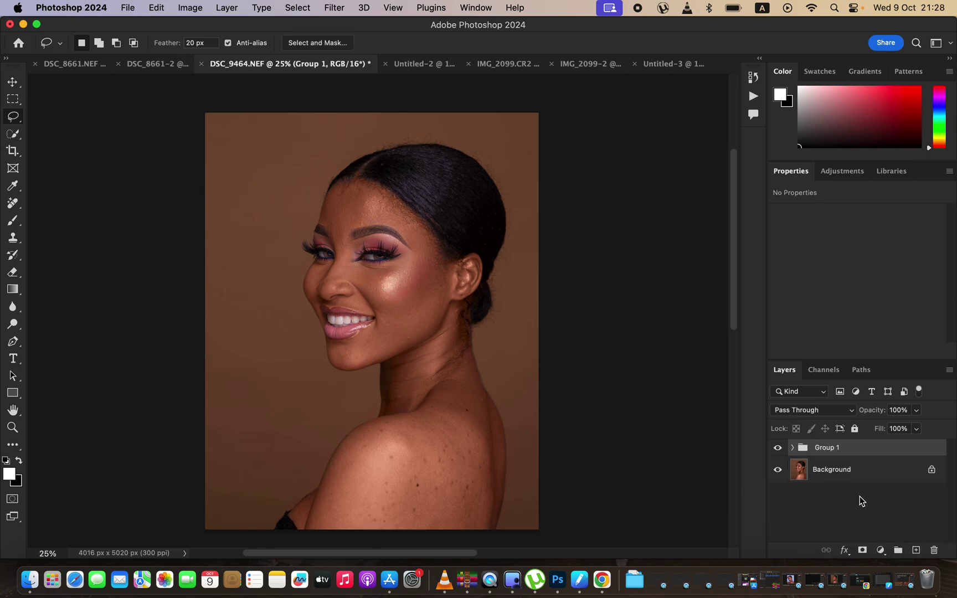
Expand the layer group and toggle layer visibility to inspect each layer separately, leaving only high fre hidden.
{"action": "left_click", "coordinate": [791, 448]}
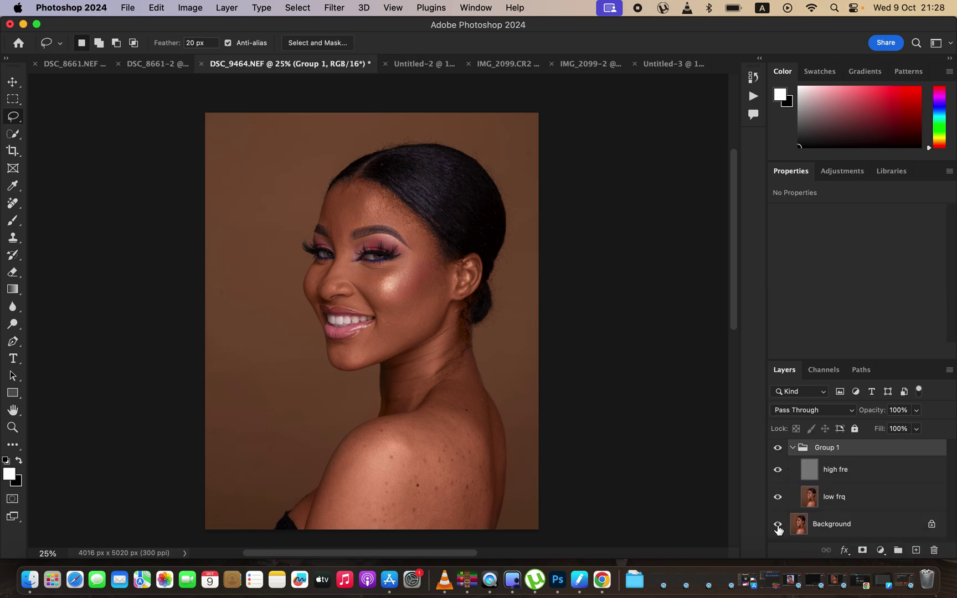
{"action": "left_click", "coordinate": [777, 525]}
{"action": "left_click", "coordinate": [777, 469]}
{"action": "left_click", "coordinate": [778, 497]}
{"action": "left_click", "coordinate": [777, 469]}
{"action": "left_click", "coordinate": [777, 496]}
{"action": "left_click", "coordinate": [777, 524]}
Select the low frq layer and activate the Mixer Brush tool.
{"action": "left_click", "coordinate": [854, 502]}
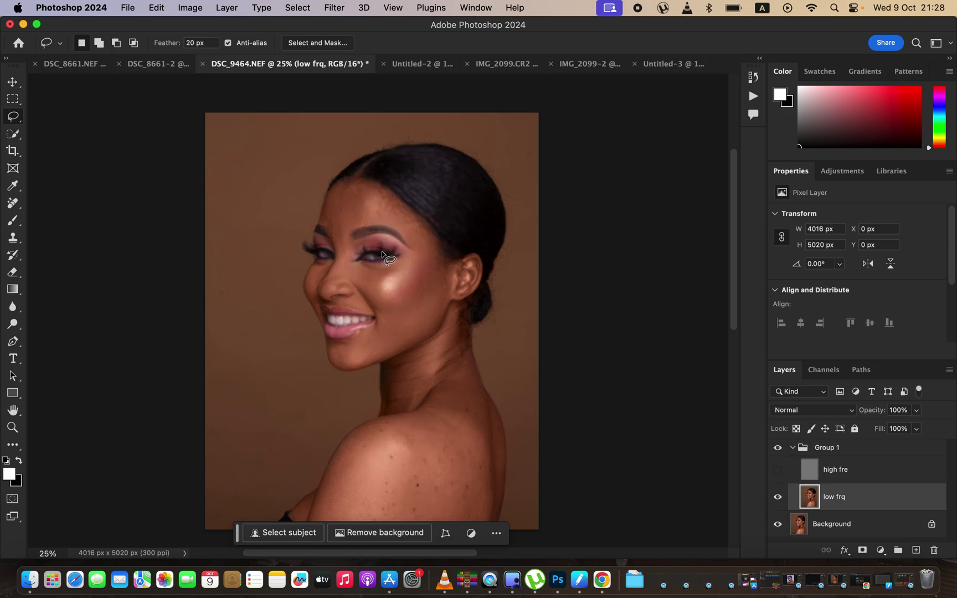
{"action": "left_click", "coordinate": [12, 225]}
{"action": "right_click", "coordinate": [12, 224]}
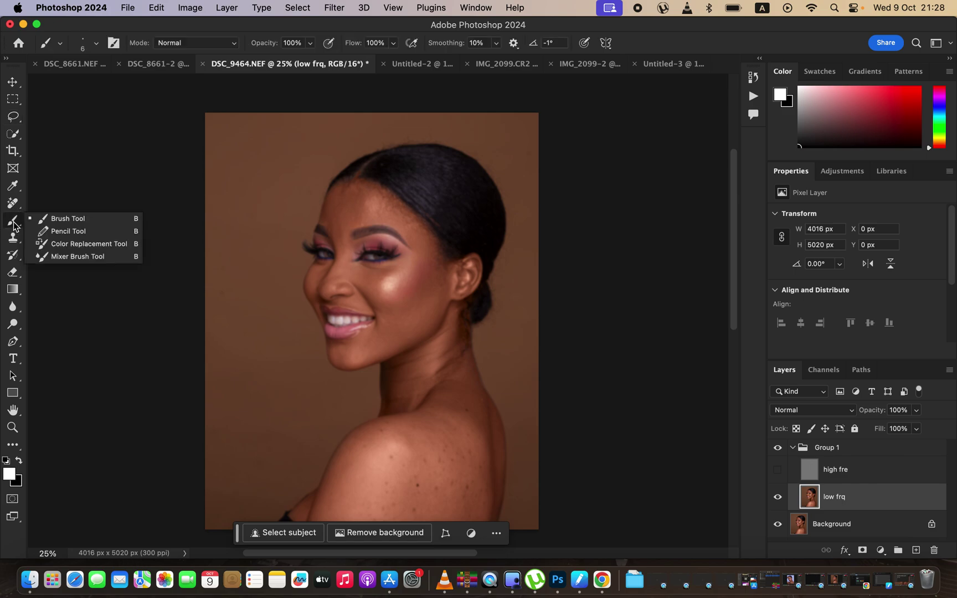
{"action": "left_click", "coordinate": [83, 255]}
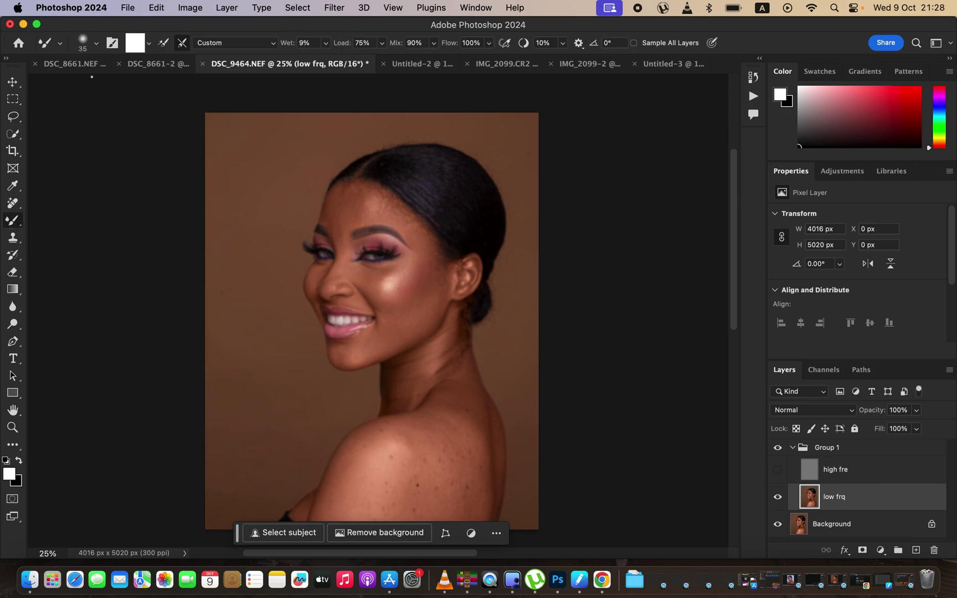
Clean the Mixer Brush so that it carries no loaded colour.
{"action": "left_click", "coordinate": [95, 46]}
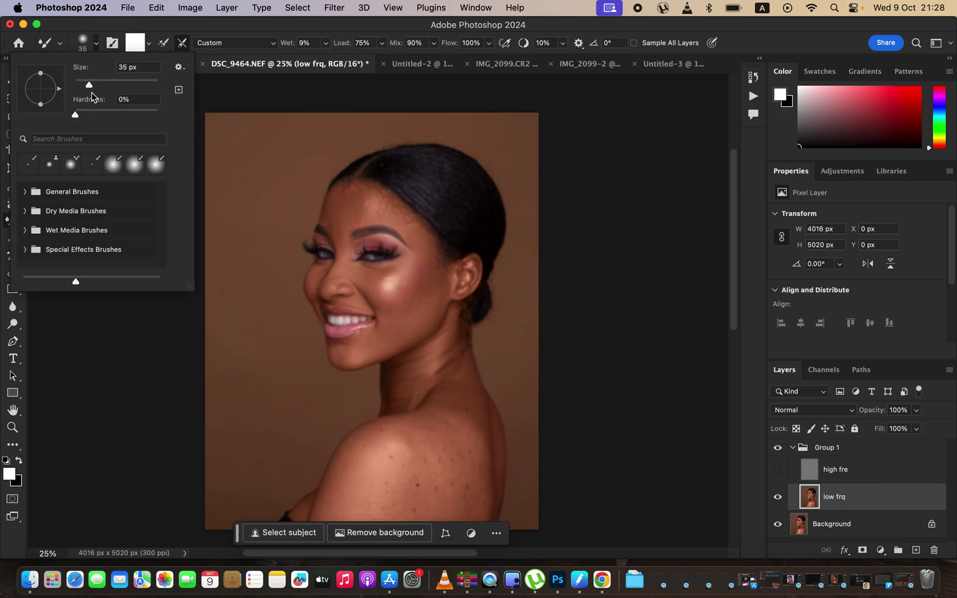
{"action": "left_click", "coordinate": [96, 46]}
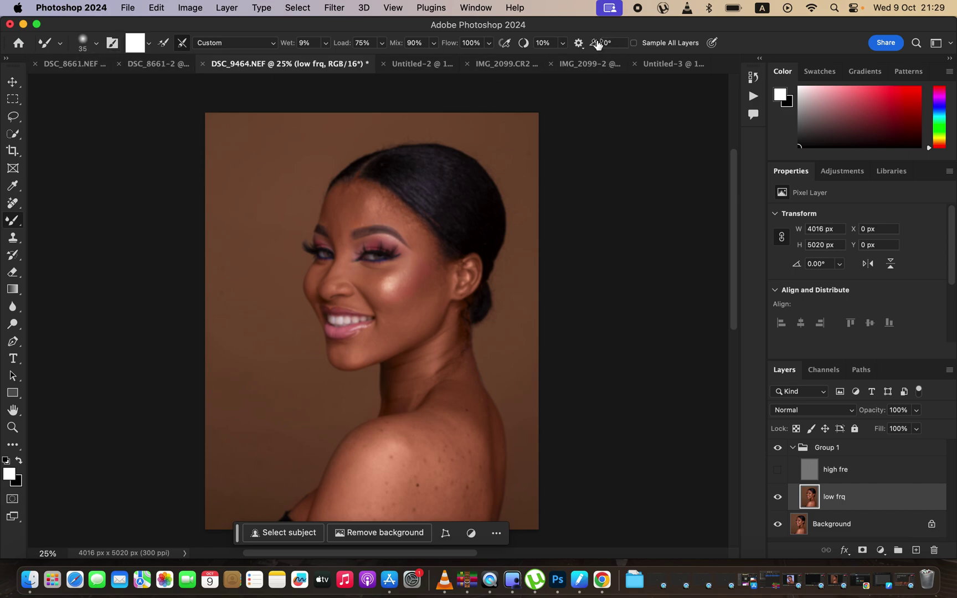
{"action": "left_click", "coordinate": [94, 45]}
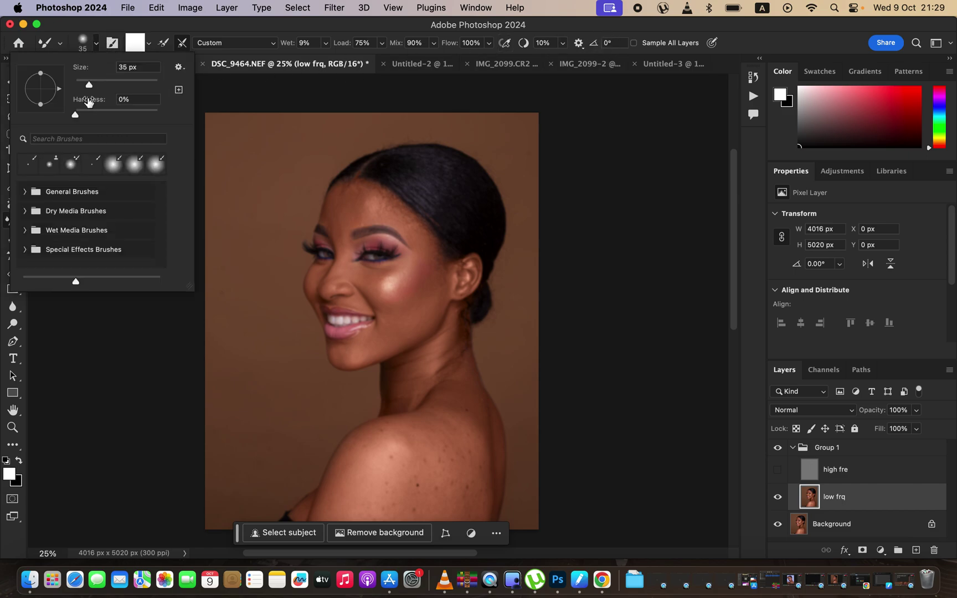
{"action": "left_click", "coordinate": [96, 46]}
{"action": "left_click", "coordinate": [149, 43]}
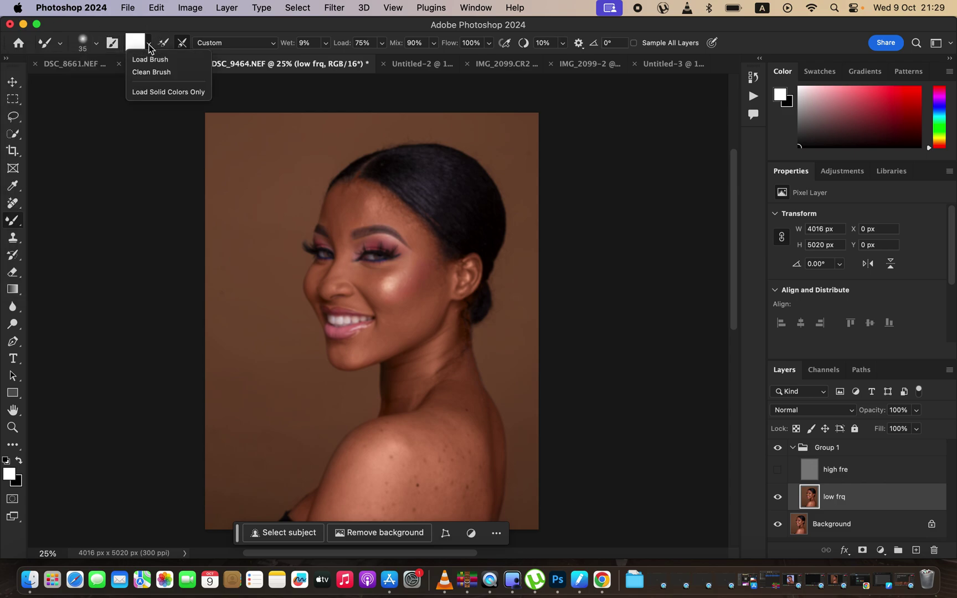
{"action": "left_click", "coordinate": [152, 72]}
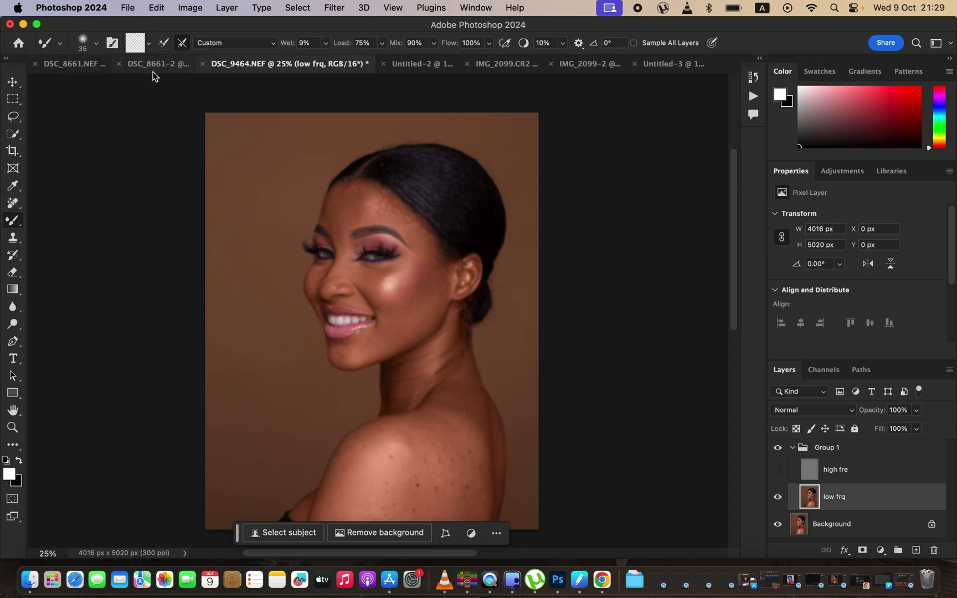
{"action": "left_click", "coordinate": [183, 44]}
Set the Mixer Brush size to 250 and blend the skin tones across the cheek and forehead on the low frq layer.
{"action": "key", "text": "bracketright"}
{"action": "key", "text": "bracketright"}
{"action": "key", "text": "bracketright"}
{"action": "key", "text": "bracketright"}
{"action": "key", "text": "bracketleft"}
{"action": "key", "text": "bracketleft"}
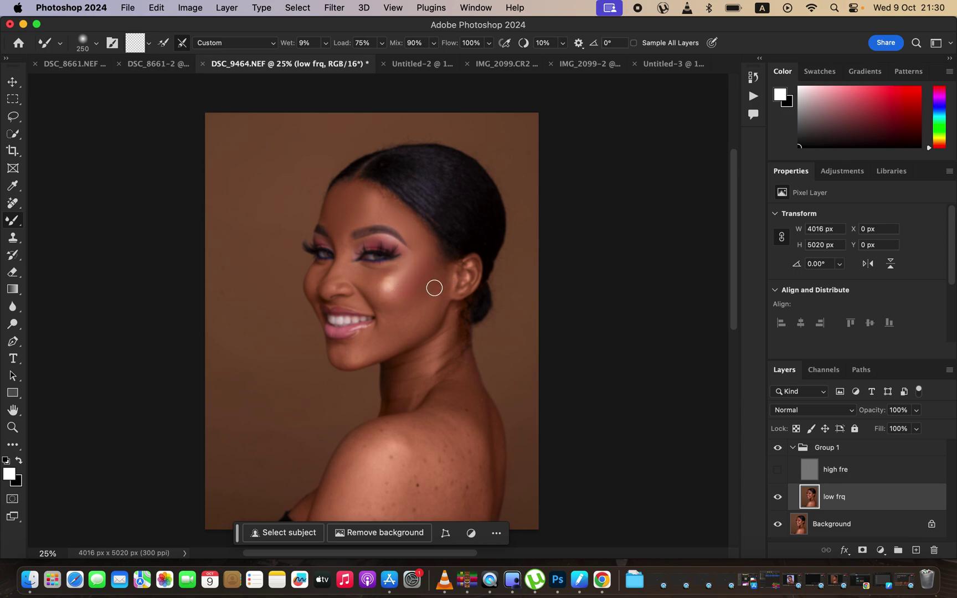
{"action": "left_click_drag", "start_coordinate": [423, 287], "coordinate": [403, 313]}
{"action": "mouse_move", "coordinate": [418, 289]}
{"action": "left_mouse_down"}
{"action": "mouse_move", "coordinate": [419, 281]}
{"action": "mouse_move", "coordinate": [386, 338]}
{"action": "mouse_move", "coordinate": [344, 349]}
{"action": "mouse_move", "coordinate": [384, 331]}
{"action": "mouse_move", "coordinate": [386, 341]}
{"action": "mouse_move", "coordinate": [423, 263]}
{"action": "mouse_move", "coordinate": [418, 231]}
{"action": "mouse_move", "coordinate": [426, 263]}
{"action": "left_mouse_up"}
{"action": "mouse_move", "coordinate": [392, 274]}
{"action": "left_mouse_down"}
{"action": "mouse_move", "coordinate": [370, 288]}
{"action": "mouse_move", "coordinate": [381, 295]}
{"action": "mouse_move", "coordinate": [371, 277]}
{"action": "mouse_move", "coordinate": [379, 296]}
{"action": "mouse_move", "coordinate": [372, 280]}
{"action": "mouse_move", "coordinate": [338, 265]}
{"action": "mouse_move", "coordinate": [329, 282]}
{"action": "mouse_move", "coordinate": [333, 227]}
{"action": "left_mouse_up"}
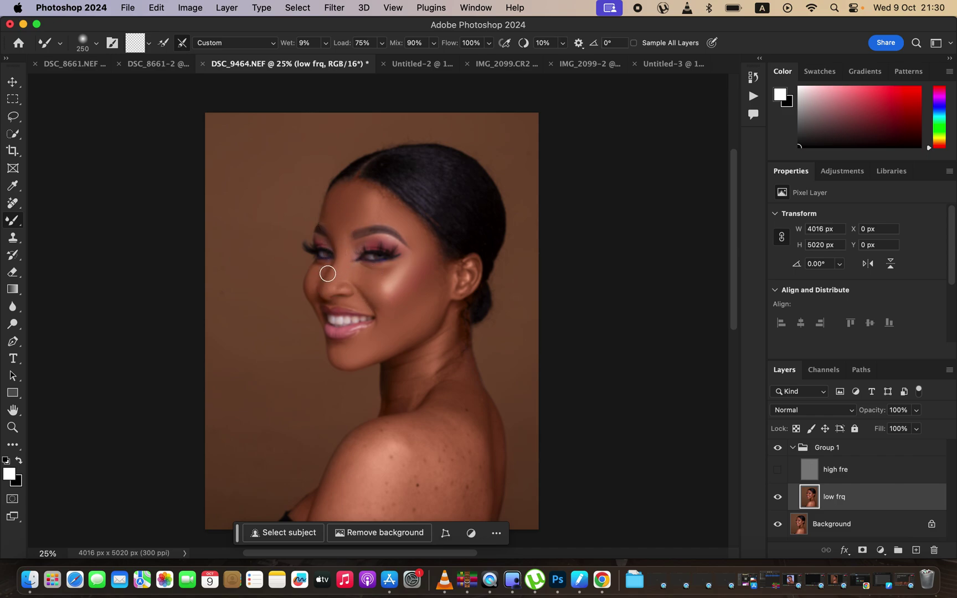
Blend the uneven skin tones along the chin, jaw and neck with the Mixer Brush.
{"action": "mouse_move", "coordinate": [360, 346]}
{"action": "left_mouse_down"}
{"action": "mouse_move", "coordinate": [339, 349]}
{"action": "mouse_move", "coordinate": [349, 354]}
{"action": "left_mouse_up"}
{"action": "mouse_move", "coordinate": [420, 317]}
{"action": "left_mouse_down"}
{"action": "mouse_move", "coordinate": [433, 312]}
{"action": "mouse_move", "coordinate": [436, 284]}
{"action": "left_mouse_up"}
{"action": "mouse_move", "coordinate": [356, 333]}
{"action": "left_mouse_down"}
{"action": "mouse_move", "coordinate": [342, 344]}
{"action": "mouse_move", "coordinate": [344, 357]}
{"action": "left_mouse_up"}
{"action": "mouse_move", "coordinate": [427, 376]}
{"action": "left_mouse_down"}
{"action": "mouse_move", "coordinate": [396, 378]}
{"action": "mouse_move", "coordinate": [401, 369]}
{"action": "mouse_move", "coordinate": [408, 391]}
{"action": "mouse_move", "coordinate": [409, 365]}
{"action": "mouse_move", "coordinate": [398, 384]}
{"action": "mouse_move", "coordinate": [409, 390]}
{"action": "mouse_move", "coordinate": [442, 344]}
{"action": "mouse_move", "coordinate": [435, 372]}
{"action": "mouse_move", "coordinate": [456, 329]}
{"action": "mouse_move", "coordinate": [466, 382]}
{"action": "mouse_move", "coordinate": [445, 350]}
{"action": "mouse_move", "coordinate": [457, 316]}
{"action": "mouse_move", "coordinate": [447, 334]}
{"action": "mouse_move", "coordinate": [437, 310]}
{"action": "mouse_move", "coordinate": [407, 347]}
{"action": "left_mouse_up"}
Enlarge the Mixer Brush to 500 and smooth the blotchy tones across the shoulder and upper back.
{"action": "mouse_move", "coordinate": [367, 462]}
{"action": "left_mouse_down"}
{"action": "mouse_move", "coordinate": [348, 489]}
{"action": "mouse_move", "coordinate": [379, 439]}
{"action": "mouse_move", "coordinate": [388, 457]}
{"action": "mouse_move", "coordinate": [380, 466]}
{"action": "mouse_move", "coordinate": [398, 458]}
{"action": "mouse_move", "coordinate": [387, 482]}
{"action": "mouse_move", "coordinate": [412, 425]}
{"action": "mouse_move", "coordinate": [421, 495]}
{"action": "mouse_move", "coordinate": [433, 459]}
{"action": "mouse_move", "coordinate": [418, 442]}
{"action": "mouse_move", "coordinate": [446, 455]}
{"action": "mouse_move", "coordinate": [453, 449]}
{"action": "mouse_move", "coordinate": [435, 410]}
{"action": "mouse_move", "coordinate": [474, 435]}
{"action": "mouse_move", "coordinate": [469, 518]}
{"action": "mouse_move", "coordinate": [445, 448]}
{"action": "left_mouse_up"}
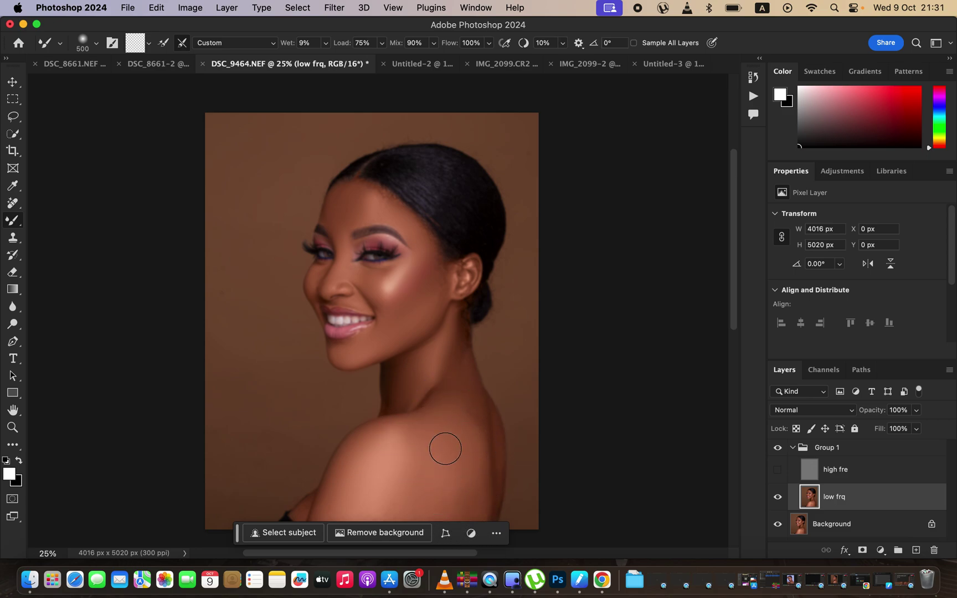
{"action": "key", "text": "super+minus"}
{"action": "mouse_move", "coordinate": [426, 441]}
{"action": "left_mouse_down"}
{"action": "mouse_move", "coordinate": [438, 409]}
{"action": "mouse_move", "coordinate": [416, 449]}
{"action": "mouse_move", "coordinate": [376, 450]}
{"action": "mouse_move", "coordinate": [366, 427]}
{"action": "mouse_move", "coordinate": [343, 442]}
{"action": "mouse_move", "coordinate": [373, 396]}
{"action": "mouse_move", "coordinate": [407, 377]}
{"action": "mouse_move", "coordinate": [401, 357]}
{"action": "mouse_move", "coordinate": [426, 342]}
{"action": "mouse_move", "coordinate": [450, 387]}
{"action": "mouse_move", "coordinate": [446, 444]}
{"action": "mouse_move", "coordinate": [436, 411]}
{"action": "mouse_move", "coordinate": [406, 427]}
{"action": "mouse_move", "coordinate": [385, 386]}
{"action": "mouse_move", "coordinate": [358, 429]}
{"action": "mouse_move", "coordinate": [390, 431]}
{"action": "mouse_move", "coordinate": [386, 441]}
{"action": "mouse_move", "coordinate": [412, 346]}
{"action": "mouse_move", "coordinate": [413, 299]}
{"action": "left_mouse_up"}
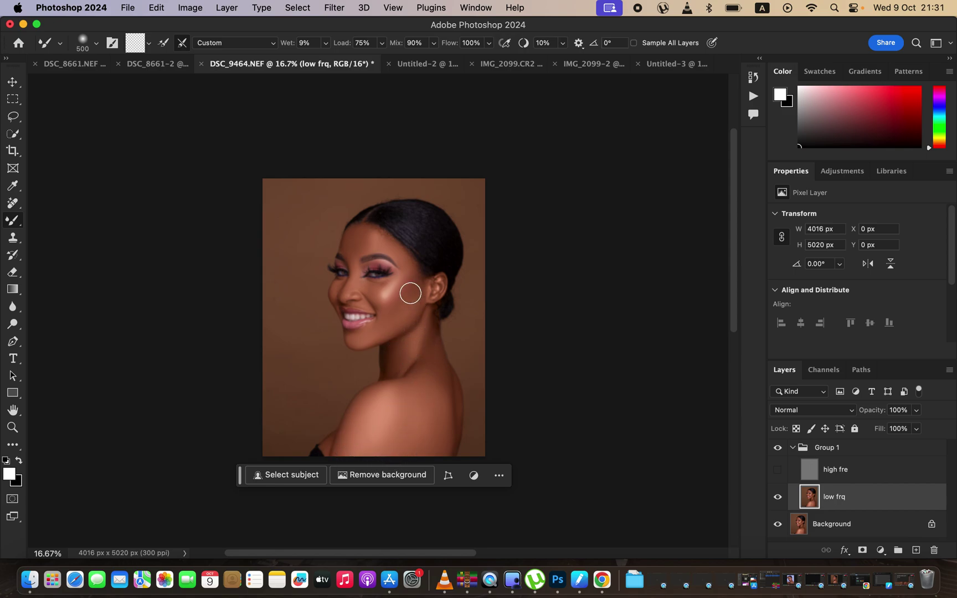
{"action": "left_click_drag", "start_coordinate": [375, 239], "coordinate": [365, 236]}
Show the high fre layer again, toggling it to compare the smoothed tones with and without skin texture.
{"action": "left_click", "coordinate": [778, 470]}
{"action": "key", "text": "super+equal"}
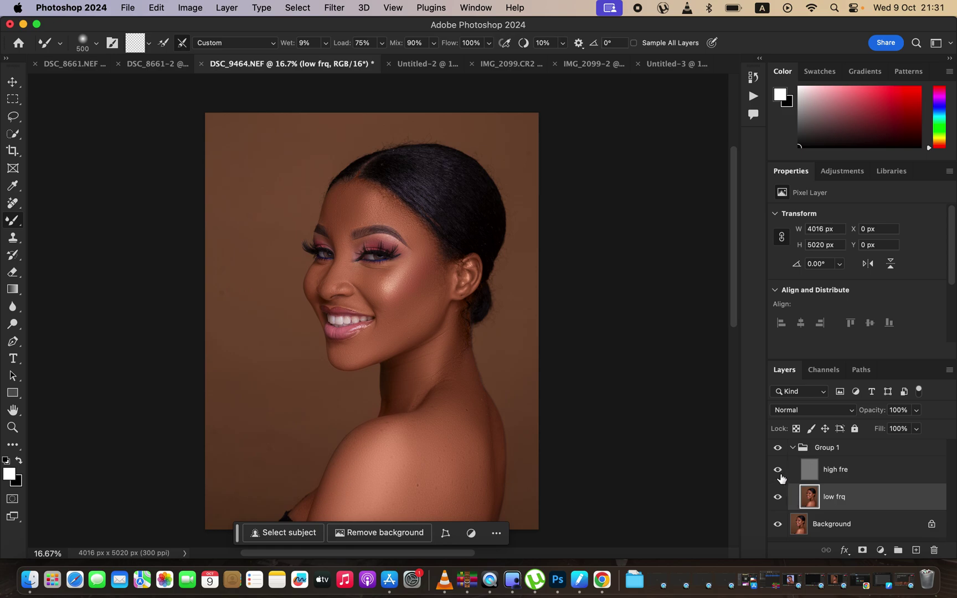
{"action": "left_click", "coordinate": [777, 471]}
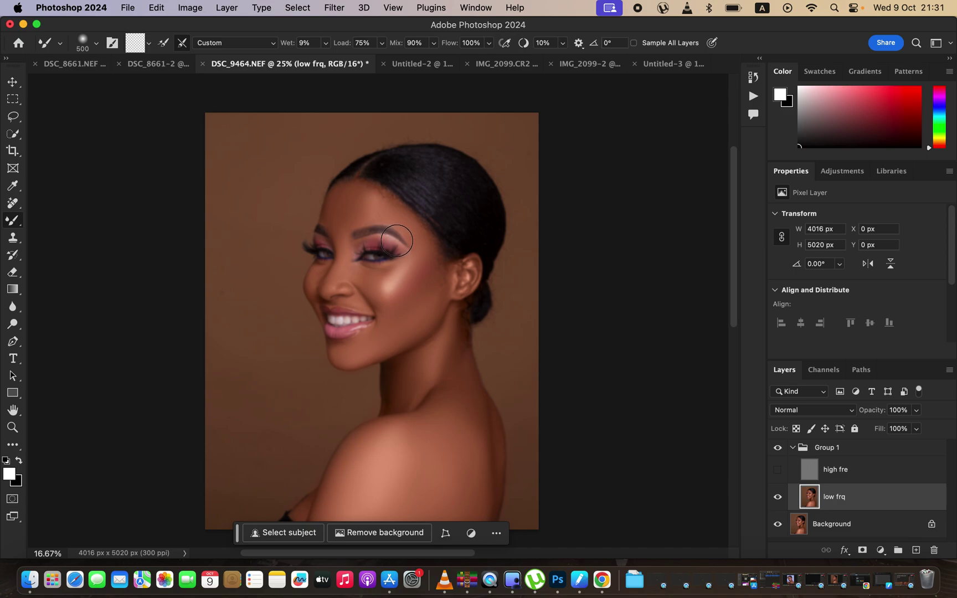
{"action": "left_click", "coordinate": [777, 472]}
{"action": "scroll", "coordinate": [388, 259], "scroll_direction": "up", "scroll_amount": 8}
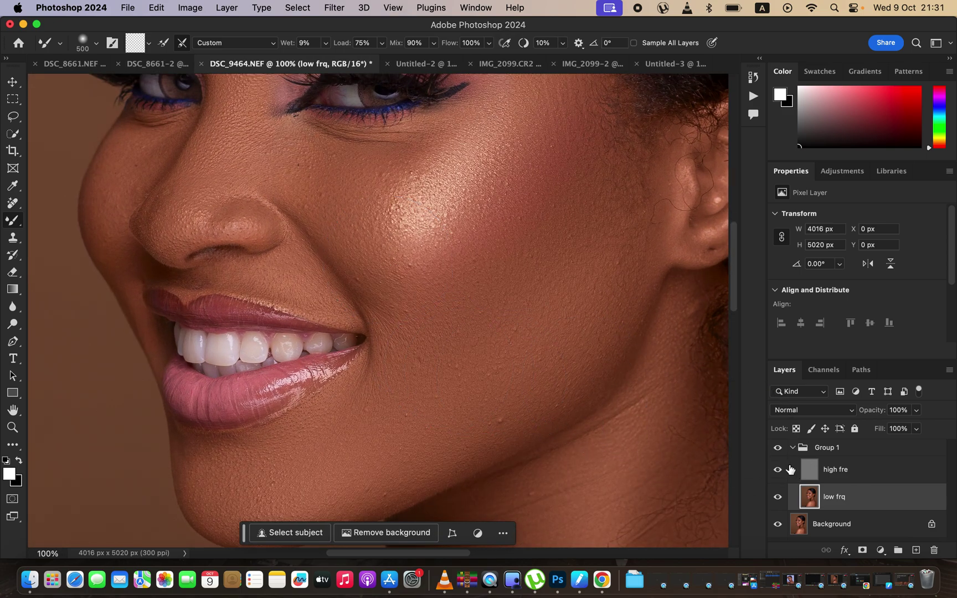
Toggle the visibility of Group 1 to compare the smoothed skin with the original up close.
{"action": "left_click", "coordinate": [778, 448]}
{"action": "left_click", "coordinate": [778, 450]}
{"action": "left_click", "coordinate": [779, 449]}
{"action": "left_click", "coordinate": [778, 449]}
{"action": "key", "text": "super+minus"}
{"action": "key", "text": "super+minus"}
{"action": "key", "text": "super+minus"}
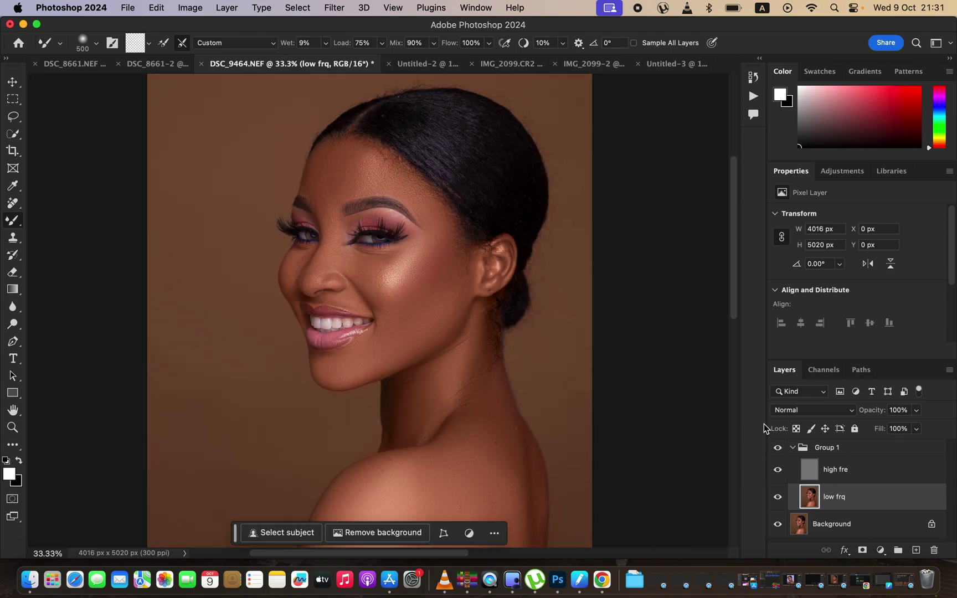
Select the high fre layer and activate the Clone Stamp tool with sampling limited to Current Layer.
{"action": "left_click", "coordinate": [846, 476]}
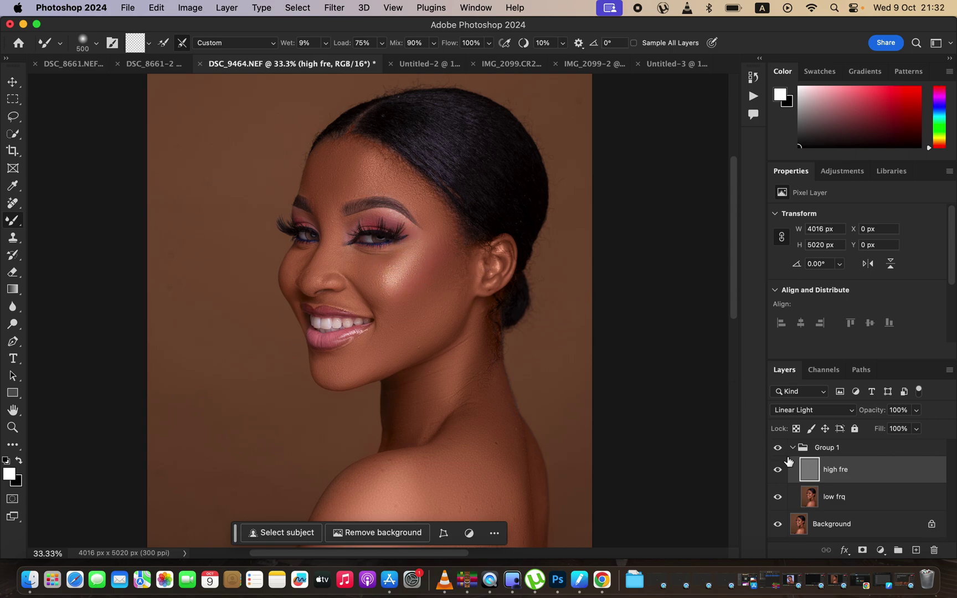
{"action": "left_click", "coordinate": [15, 238]}
{"action": "left_click", "coordinate": [48, 233]}
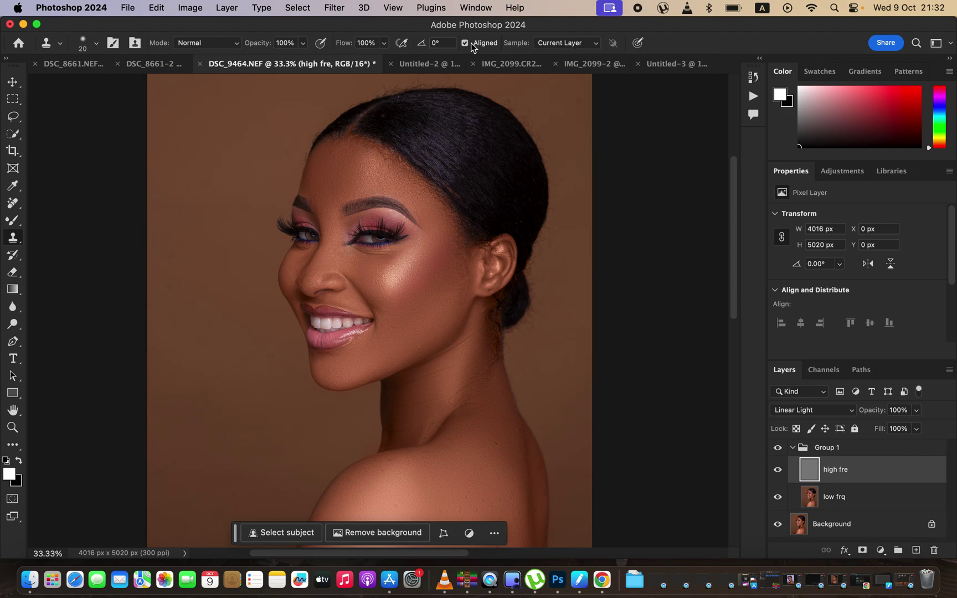
{"action": "left_click", "coordinate": [563, 42]}
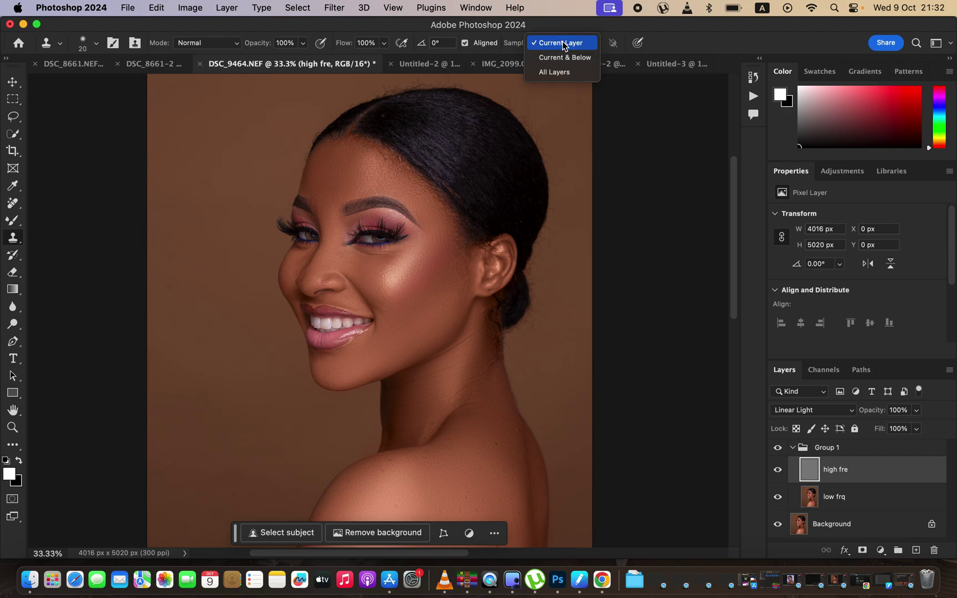
{"action": "left_click", "coordinate": [563, 44]}
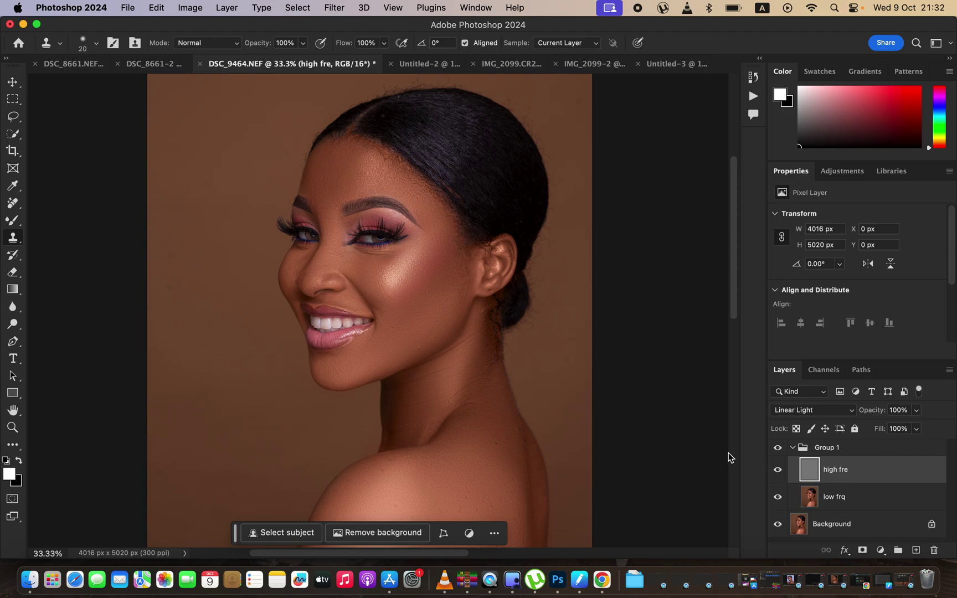
Sample clean texture near the jaw and clone it over the cheek bumps at brush size 50.
{"action": "key", "text": "super+equal"}
{"action": "key", "text": "super+equal"}
{"action": "key", "text": "super+equal"}
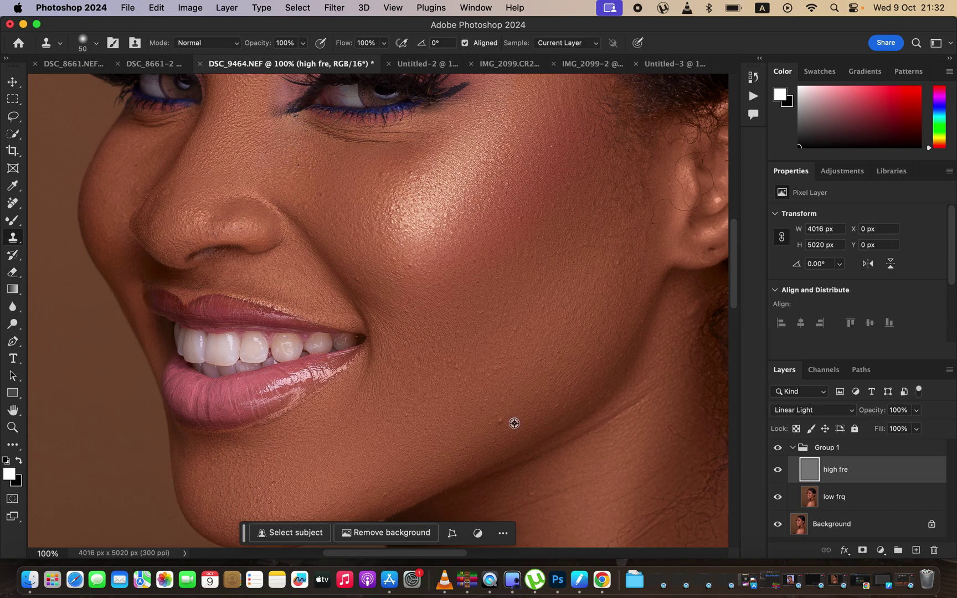
{"action": "left_click", "coordinate": [515, 422], "text": "alt"}
{"action": "mouse_move", "coordinate": [435, 382]}
{"action": "left_mouse_down"}
{"action": "mouse_move", "coordinate": [416, 358]}
{"action": "mouse_move", "coordinate": [481, 384]}
{"action": "mouse_move", "coordinate": [489, 371]}
{"action": "mouse_move", "coordinate": [431, 344]}
{"action": "left_mouse_up"}
{"action": "mouse_move", "coordinate": [420, 276]}
{"action": "left_mouse_down"}
{"action": "mouse_move", "coordinate": [410, 260]}
{"action": "mouse_move", "coordinate": [408, 271]}
{"action": "mouse_move", "coordinate": [389, 257]}
{"action": "left_mouse_up"}
Clone clean skin texture over the blemishes between the eyes and on the forehead, resampling for each area.
{"action": "left_click_drag", "start_coordinate": [515, 212], "coordinate": [538, 301]}
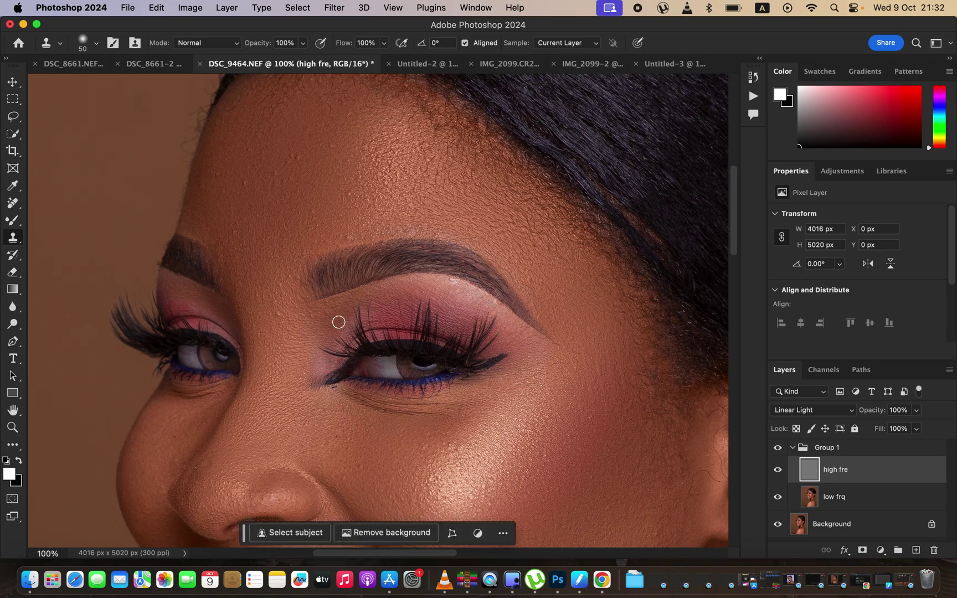
{"action": "left_click", "coordinate": [285, 332], "text": "alt"}
{"action": "left_click_drag", "start_coordinate": [278, 322], "coordinate": [273, 308]}
{"action": "left_click", "coordinate": [361, 155], "text": "alt"}
{"action": "left_click_drag", "start_coordinate": [354, 148], "coordinate": [331, 143]}
Enlarge the Clone Stamp to 100 and cover the moles and bumps on the shoulder and back with clean texture.
{"action": "scroll", "coordinate": [517, 429], "scroll_direction": "down", "scroll_amount": 20}
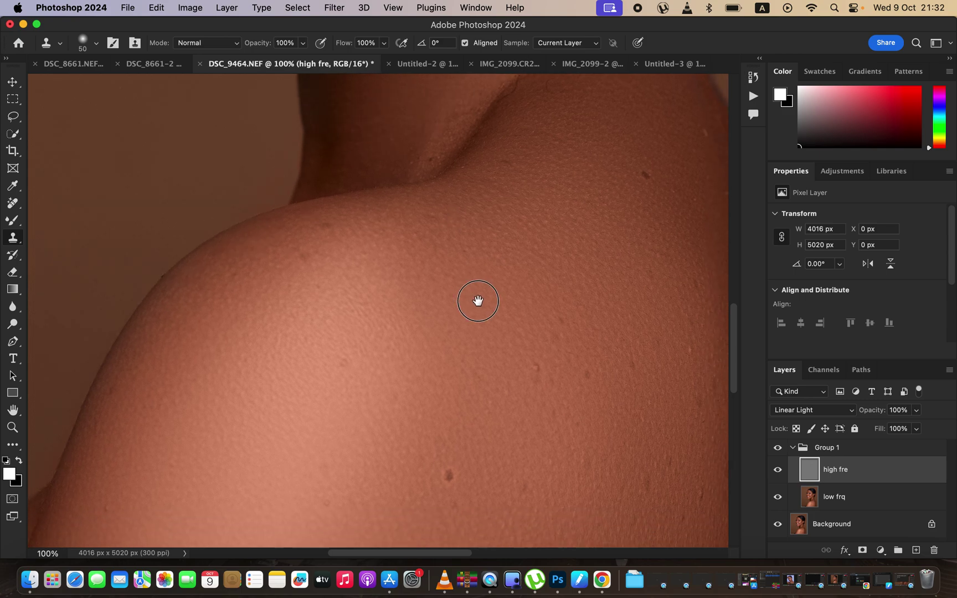
{"action": "left_click_drag", "start_coordinate": [478, 304], "coordinate": [435, 214]}
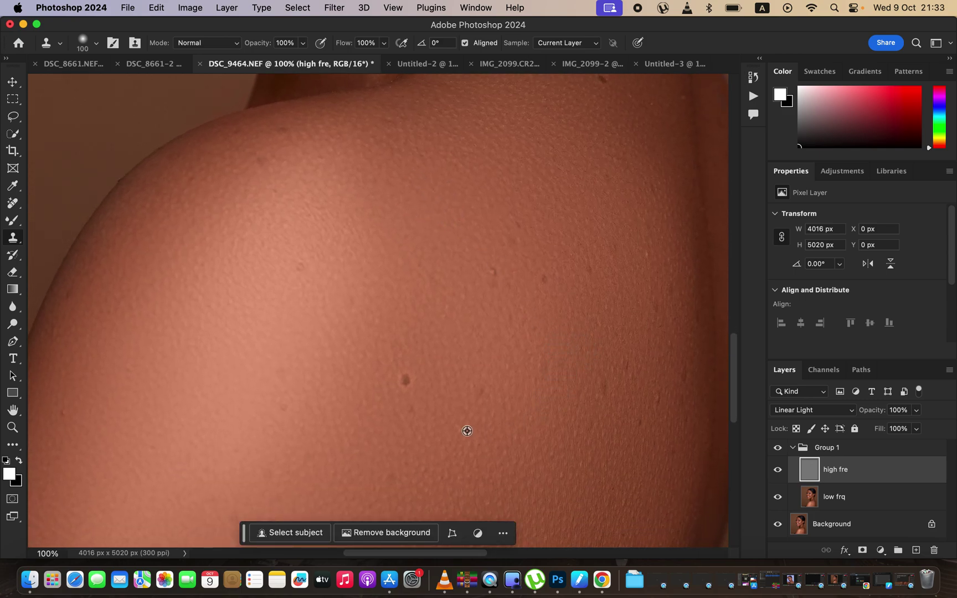
{"action": "left_click", "coordinate": [407, 381]}
{"action": "left_click", "coordinate": [496, 270]}
{"action": "left_click", "coordinate": [668, 376], "text": "alt"}
{"action": "left_click", "coordinate": [302, 266]}
{"action": "left_click", "coordinate": [260, 161]}
{"action": "left_click", "coordinate": [508, 363]}
{"action": "key", "text": "super+minus"}
{"action": "left_click", "coordinate": [340, 236], "text": "alt"}
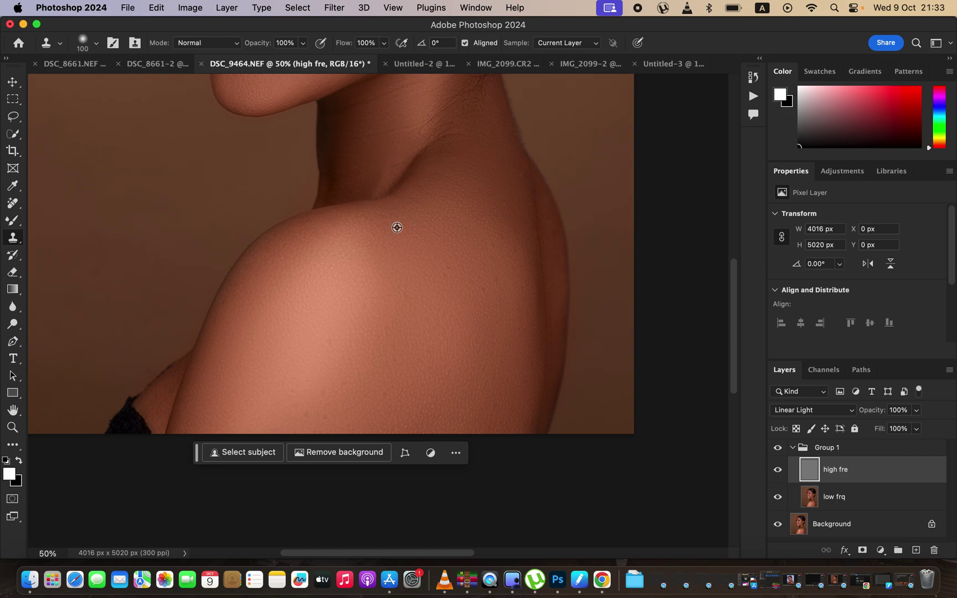
{"action": "left_click", "coordinate": [459, 260]}
Collapse Group 1 and toggle its visibility to compare the finished retouch with the original portrait.
{"action": "key", "text": "super+minus"}
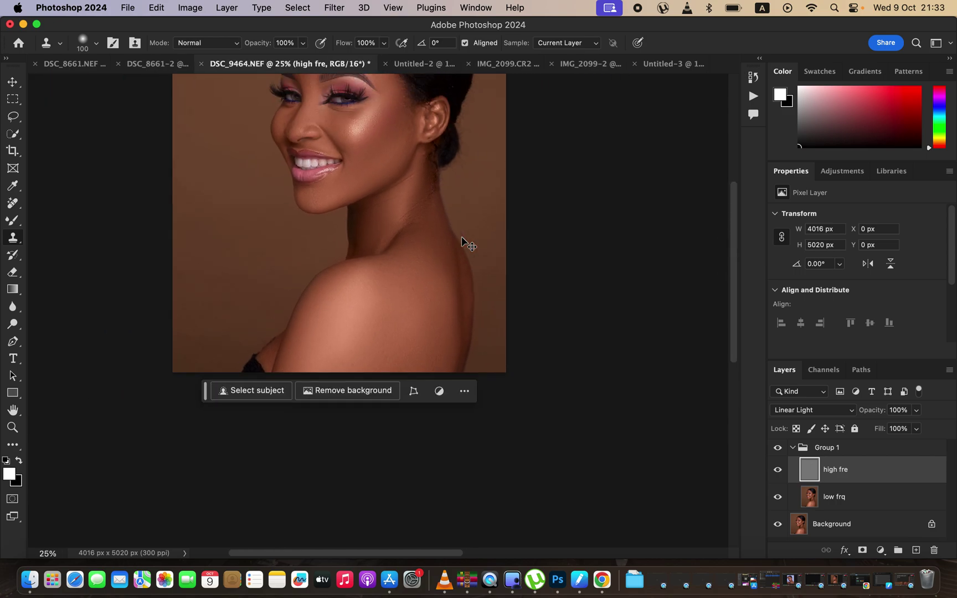
{"action": "key", "text": "super+minus"}
{"action": "key", "text": "super+equal"}
{"action": "scroll", "coordinate": [736, 316], "scroll_direction": "up", "scroll_amount": 5}
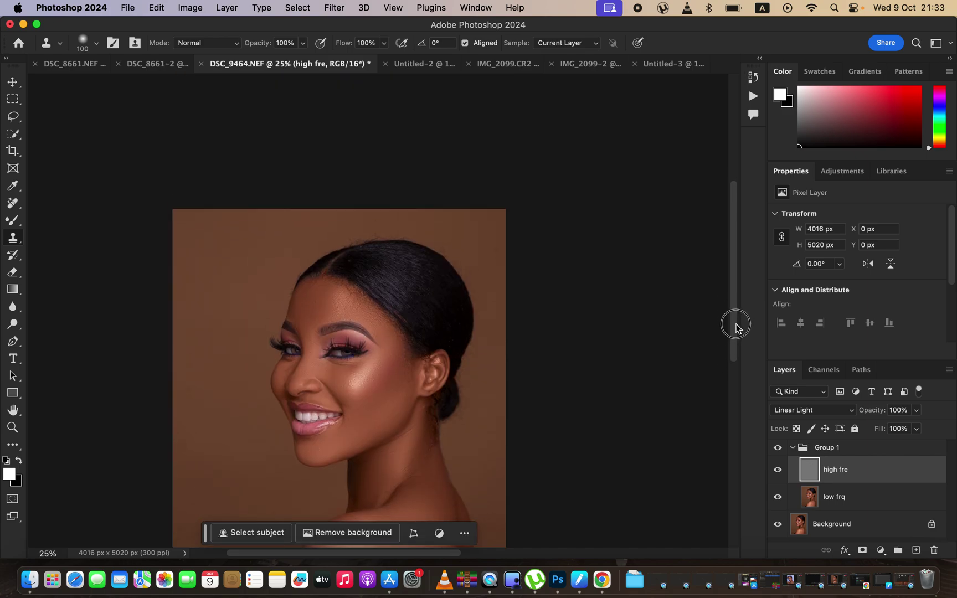
{"action": "left_click", "coordinate": [794, 451]}
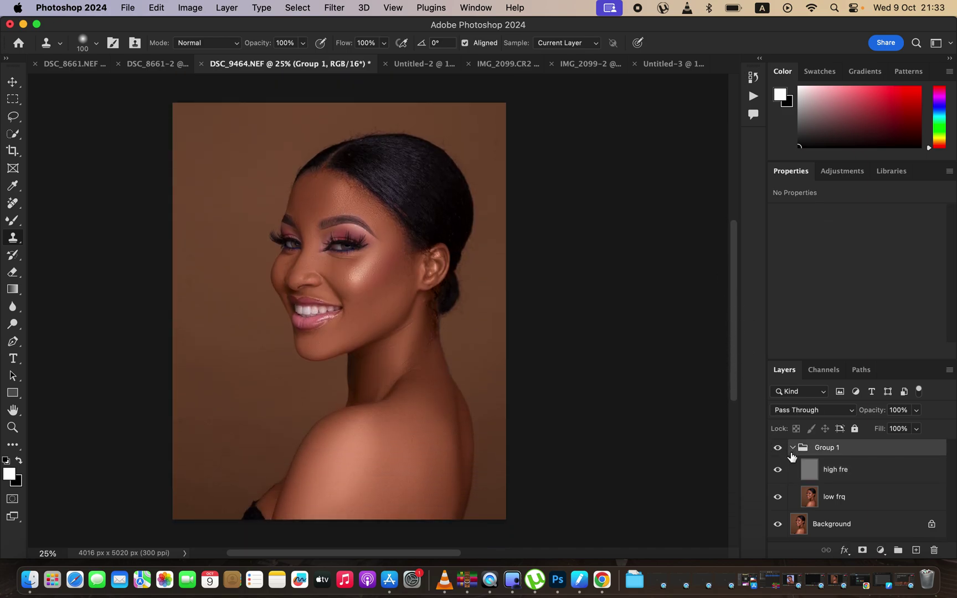
{"action": "left_click", "coordinate": [793, 448]}
{"action": "left_click", "coordinate": [778, 451]}
{"action": "left_click", "coordinate": [777, 452]}
{"action": "left_click", "coordinate": [779, 453]}
{"action": "left_click", "coordinate": [778, 451]}
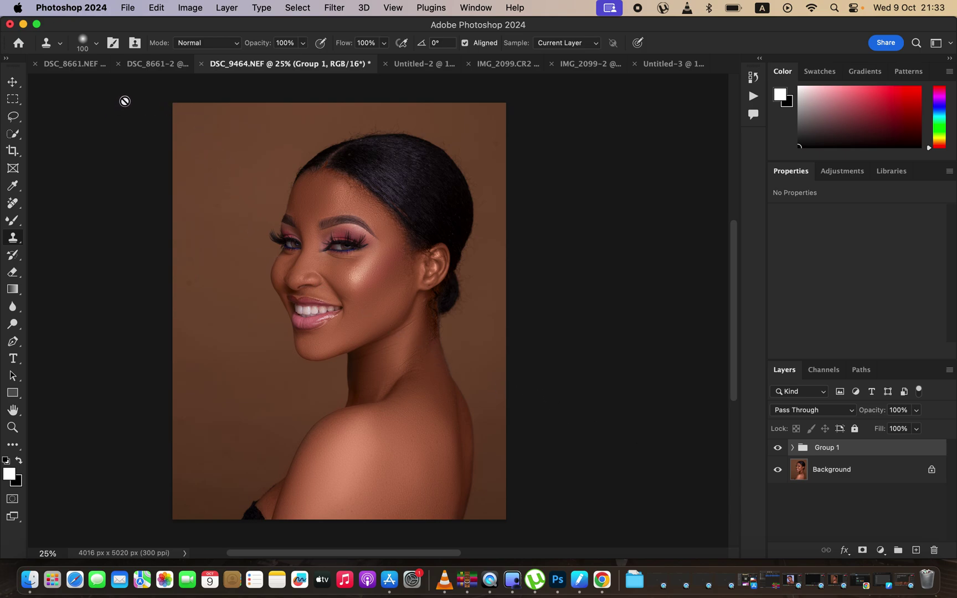
Open the Export As settings, keep JPG as the format and raise the quality to 7.
{"action": "left_click", "coordinate": [124, 14]}
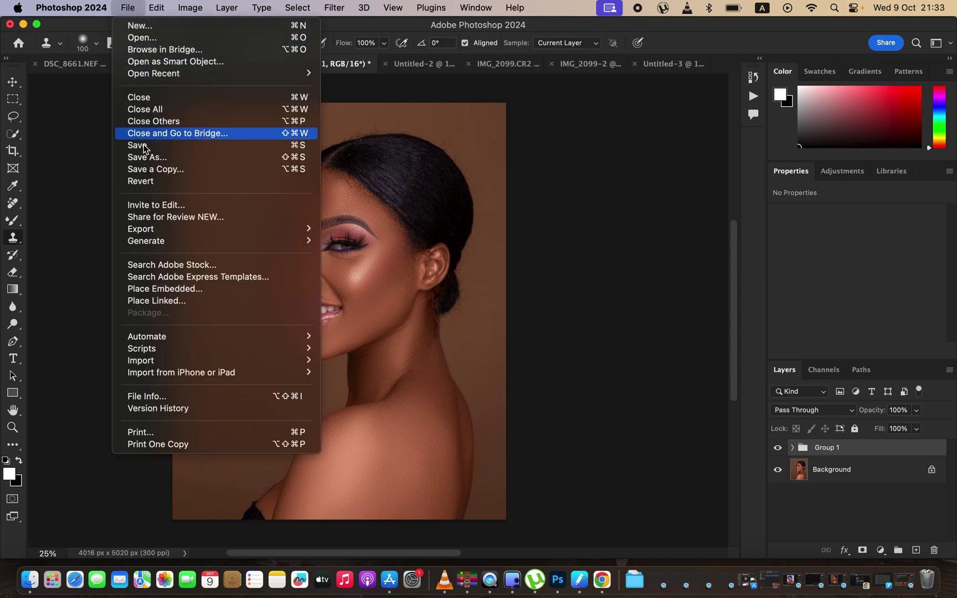
{"action": "mouse_move", "coordinate": [165, 230]}
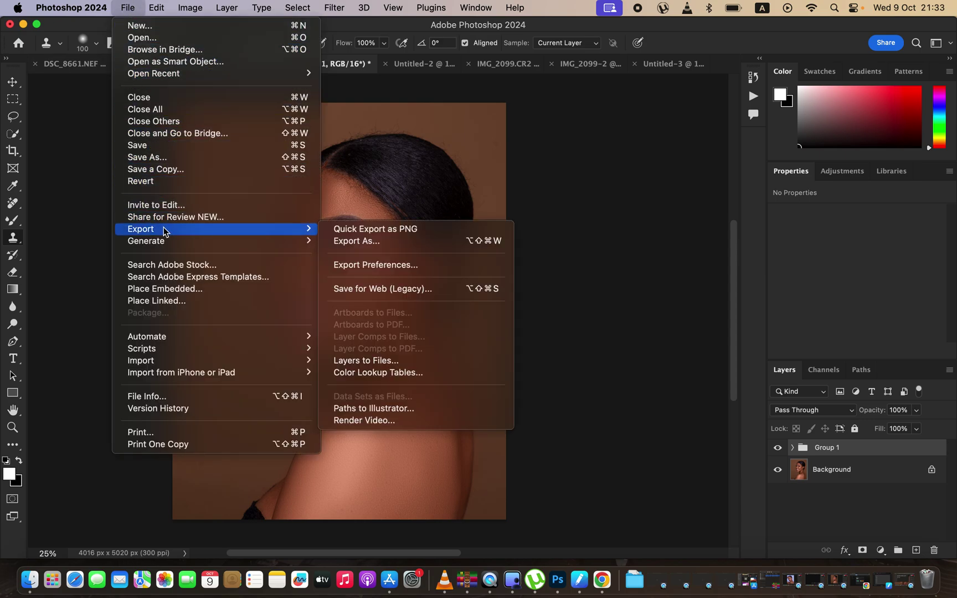
{"action": "left_click", "coordinate": [394, 242]}
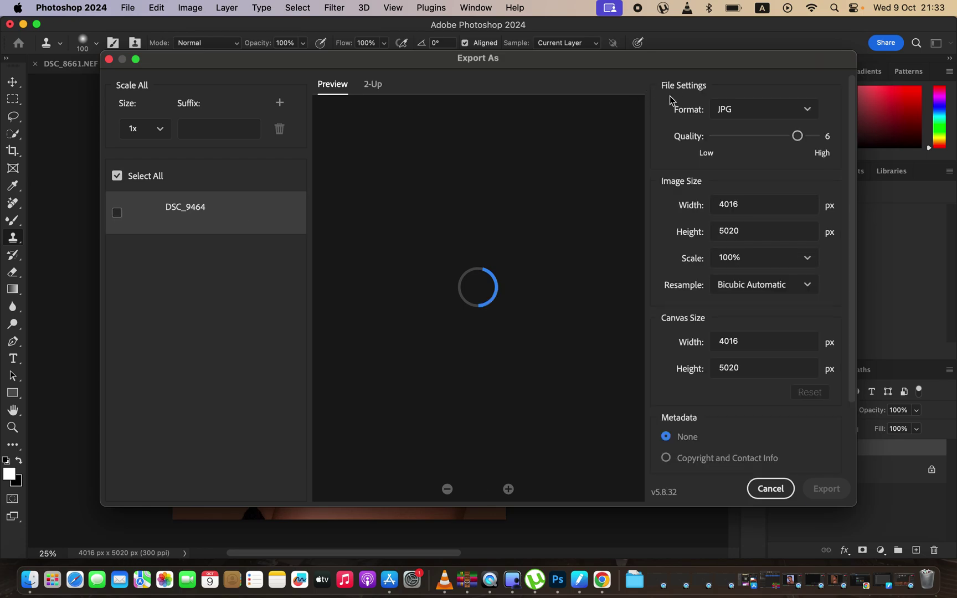
{"action": "left_click", "coordinate": [807, 110]}
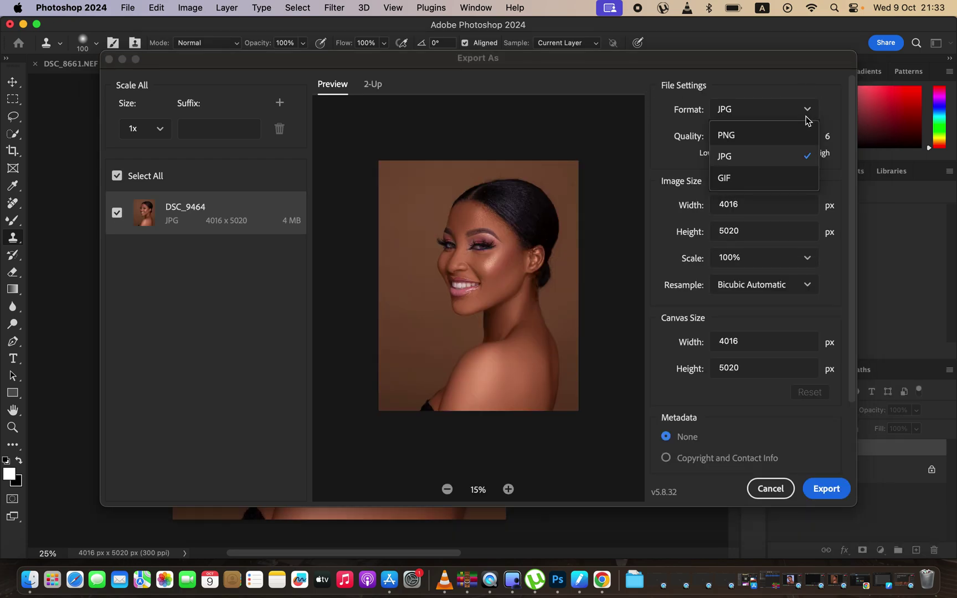
{"action": "left_click", "coordinate": [788, 156]}
{"action": "left_click_drag", "start_coordinate": [799, 136], "coordinate": [834, 141]}
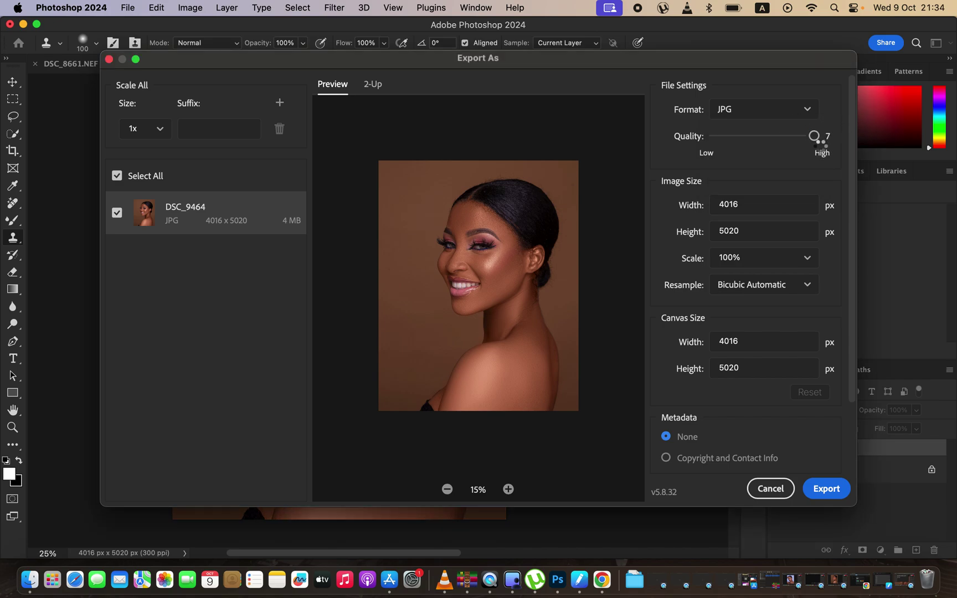
Set export resampling to Bicubic Sharper, review the colour space options, and cancel the export at the save prompt.
{"action": "left_click", "coordinate": [794, 293]}
{"action": "left_click", "coordinate": [779, 357]}
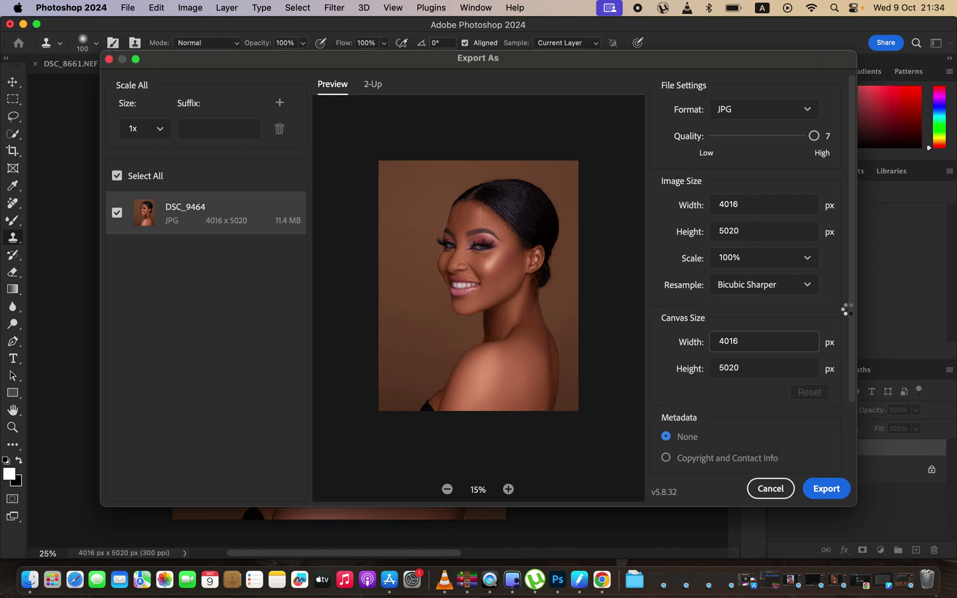
{"action": "left_click_drag", "start_coordinate": [850, 312], "coordinate": [857, 402]}
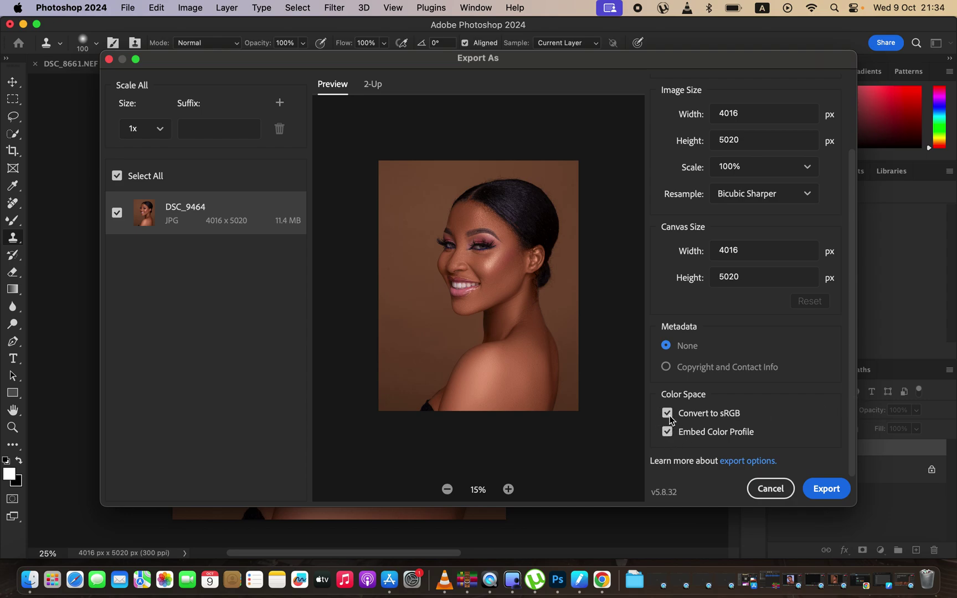
{"action": "left_click", "coordinate": [824, 490]}
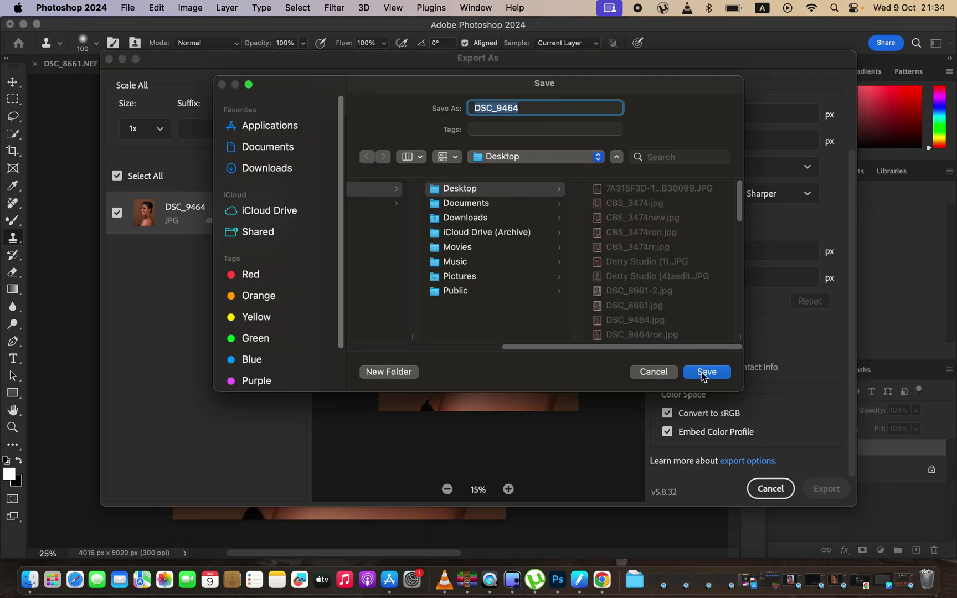
{"action": "left_click", "coordinate": [654, 372]}
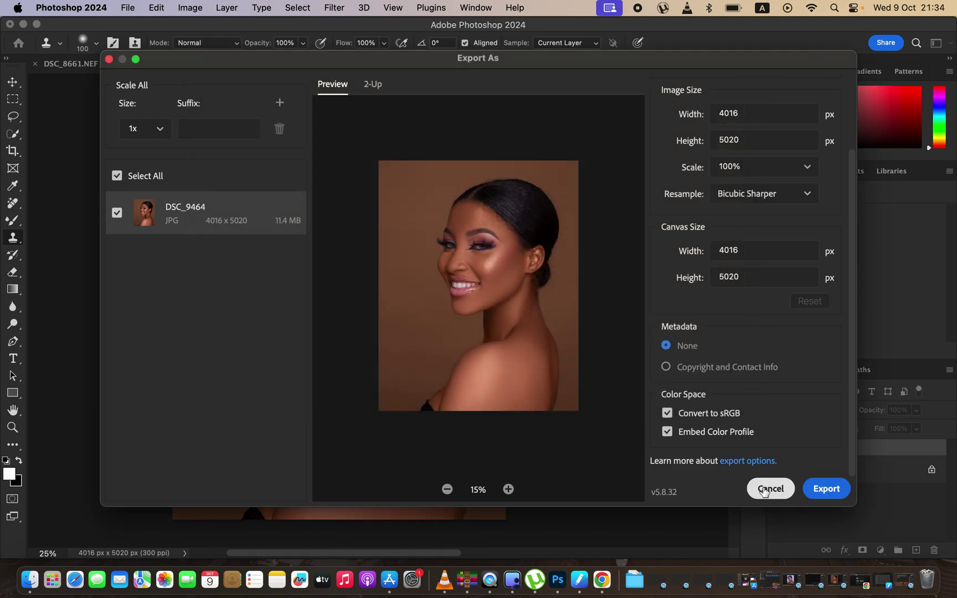
{"action": "left_click", "coordinate": [764, 488]}
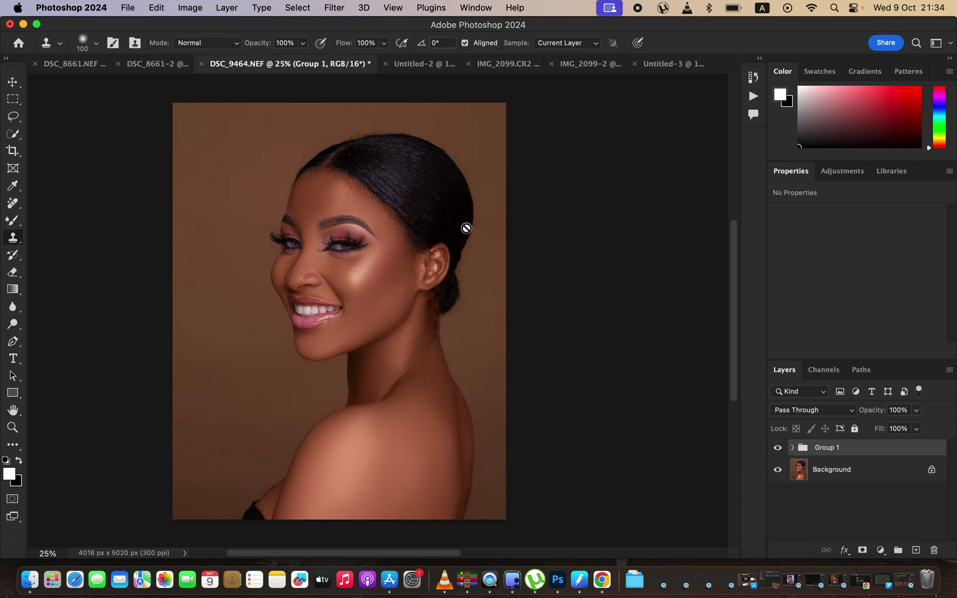